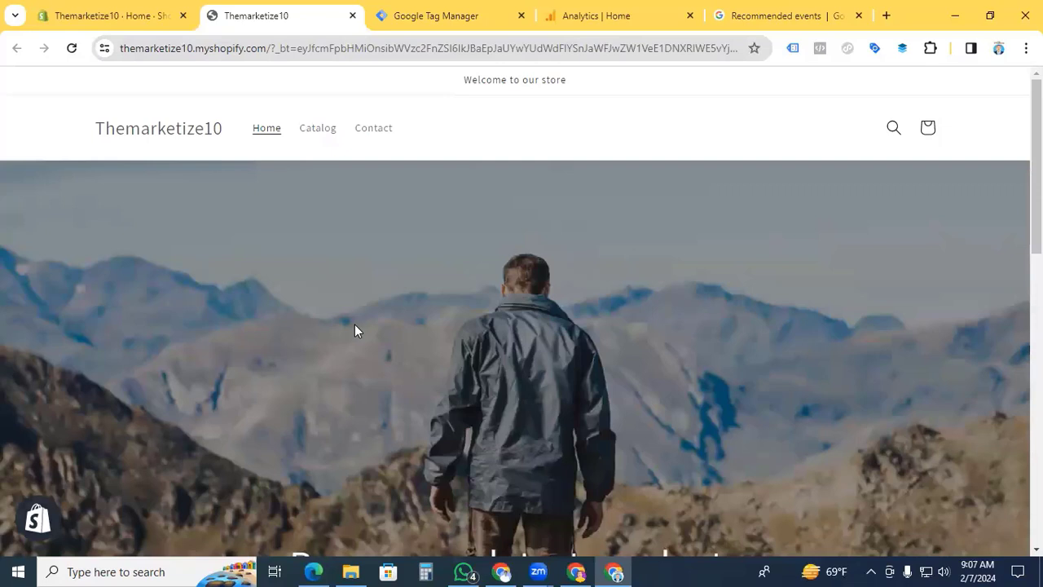
Review the Google Tag Manager workspace, the Google Analytics home page and the store's featured products
click(451, 13)
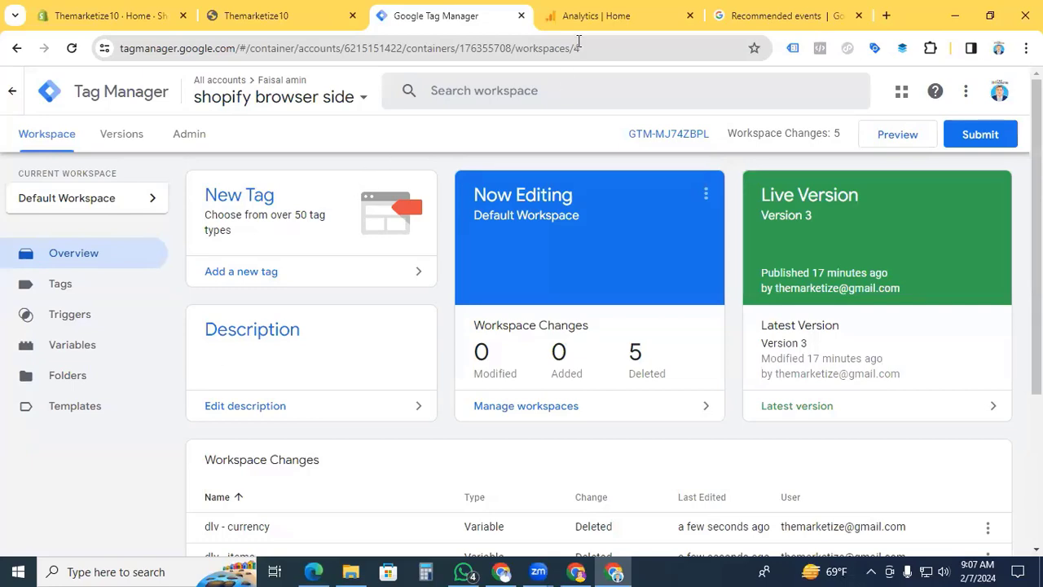
click(578, 16)
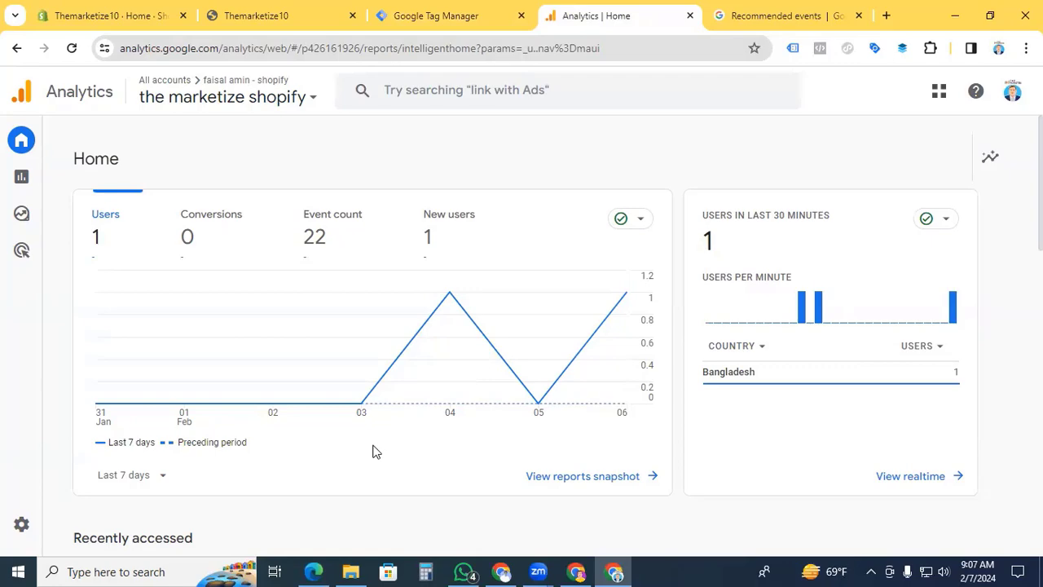
click(256, 16)
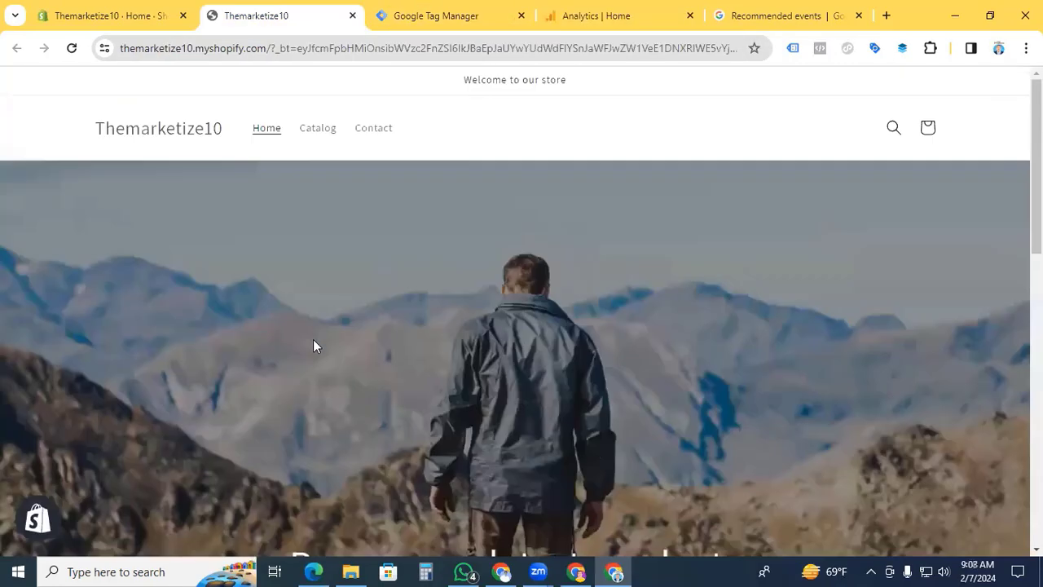
scroll(313, 346, down, 5)
scroll(313, 347, down, 4)
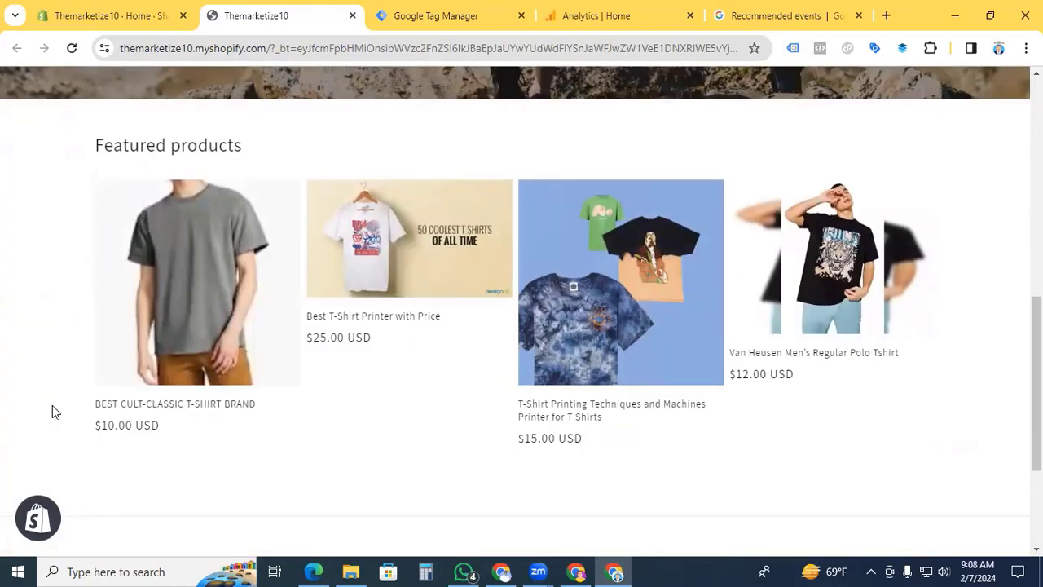
scroll(52, 405, up, 5)
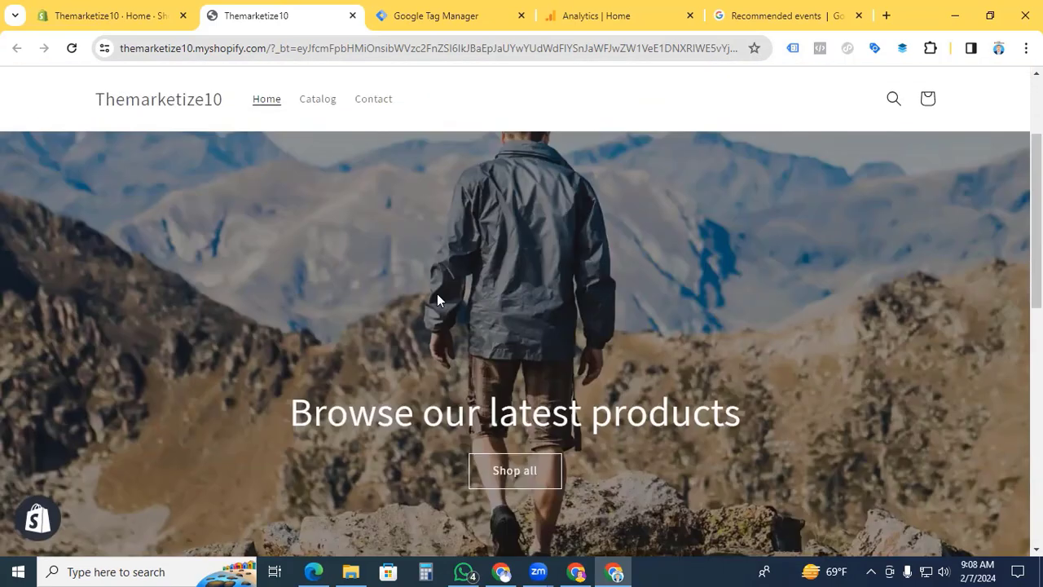
Review the view_item event's parameters in the Google Analytics recommended events documentation, and return to Google Tag Manager
click(766, 14)
scroll(236, 270, down, 3)
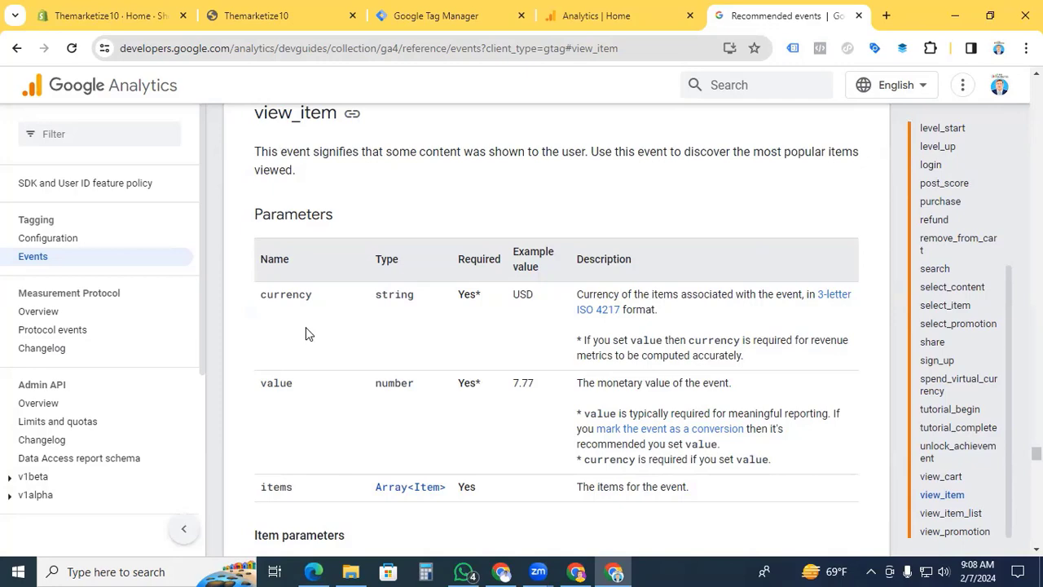
click(450, 13)
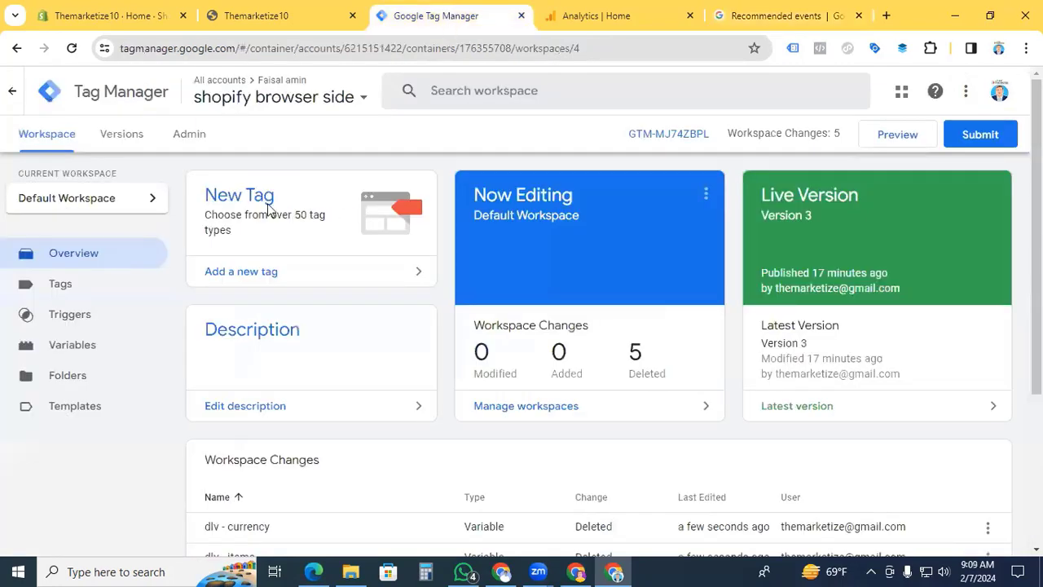
Open the T-Shirt Printing Techniques and Machines product from the store's featured products in a separate tab and view its page
click(279, 18)
scroll(492, 366, down, 10)
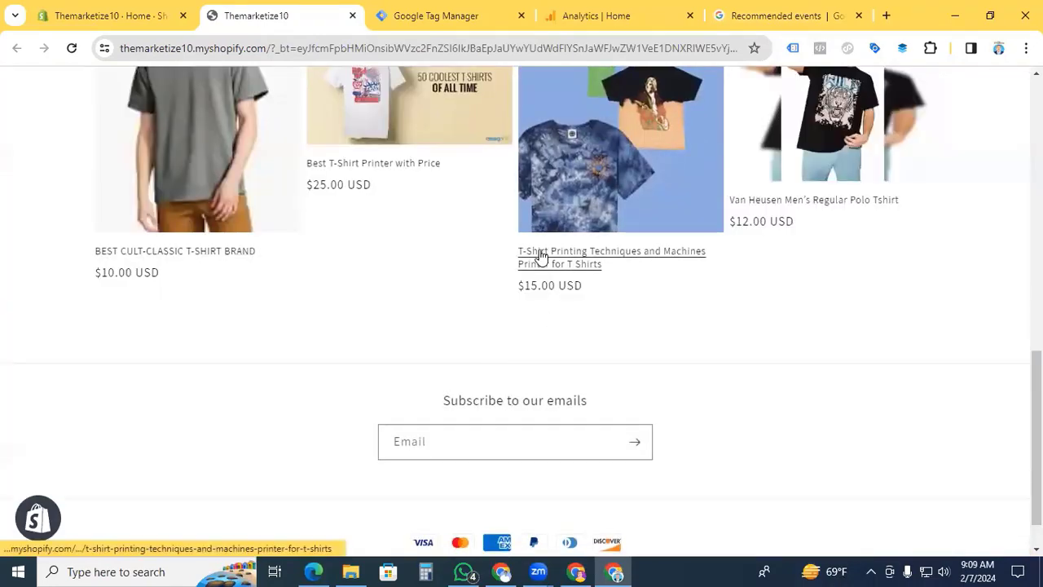
middle_click(538, 255)
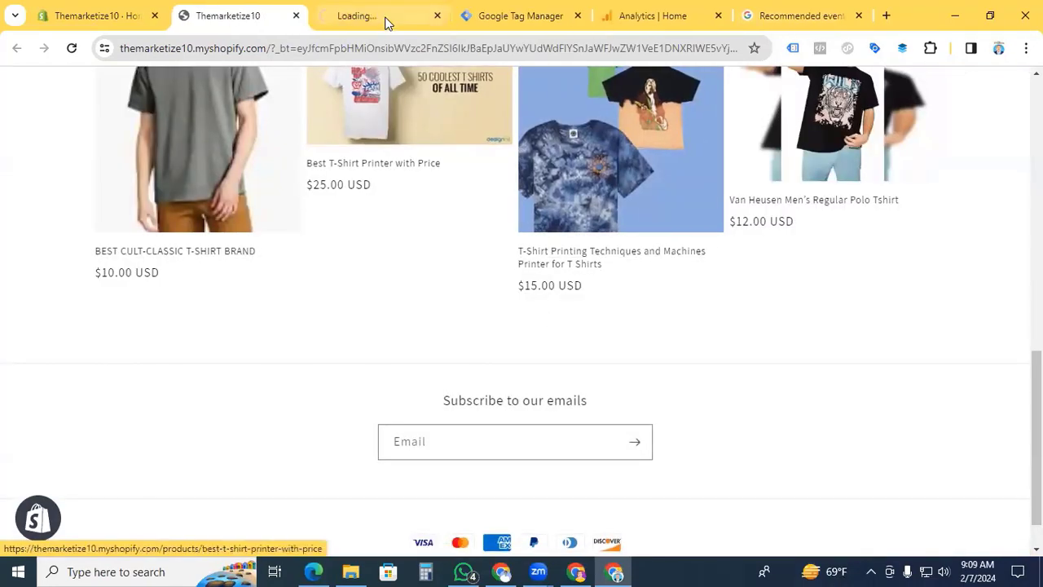
click(383, 18)
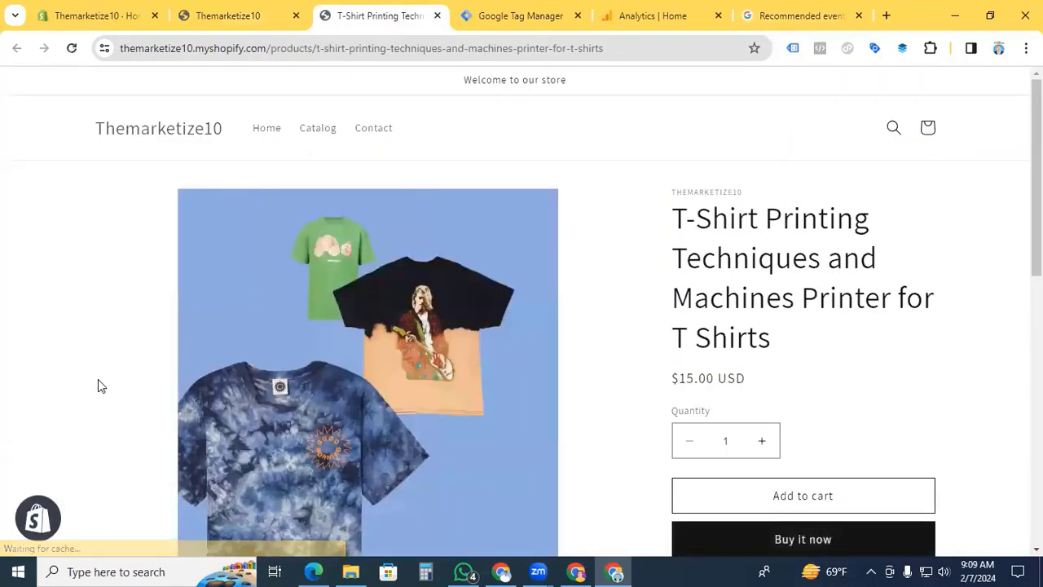
scroll(97, 385, down, 1)
scroll(98, 380, down, 3)
click(514, 15)
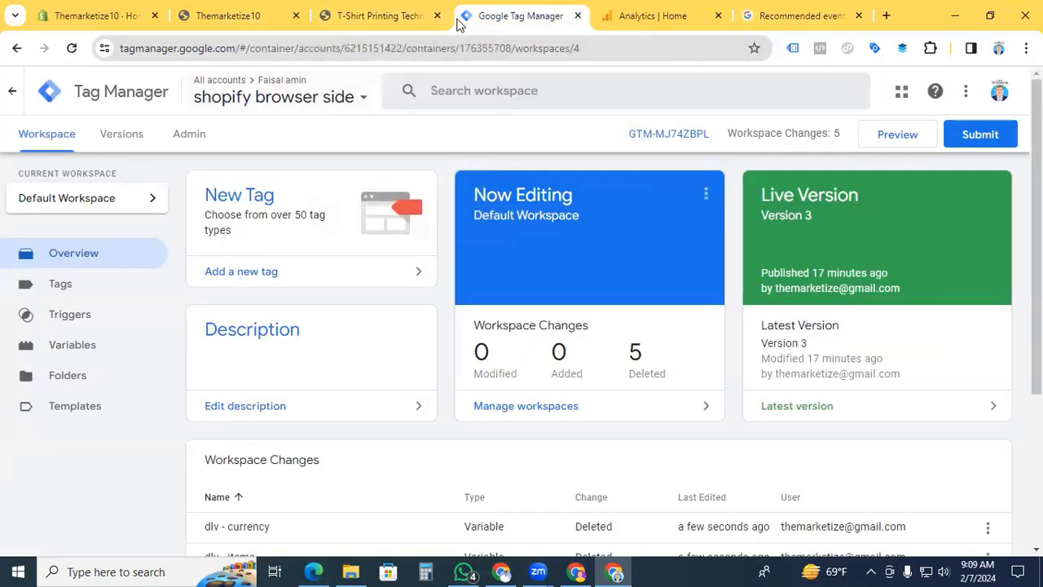
click(884, 140)
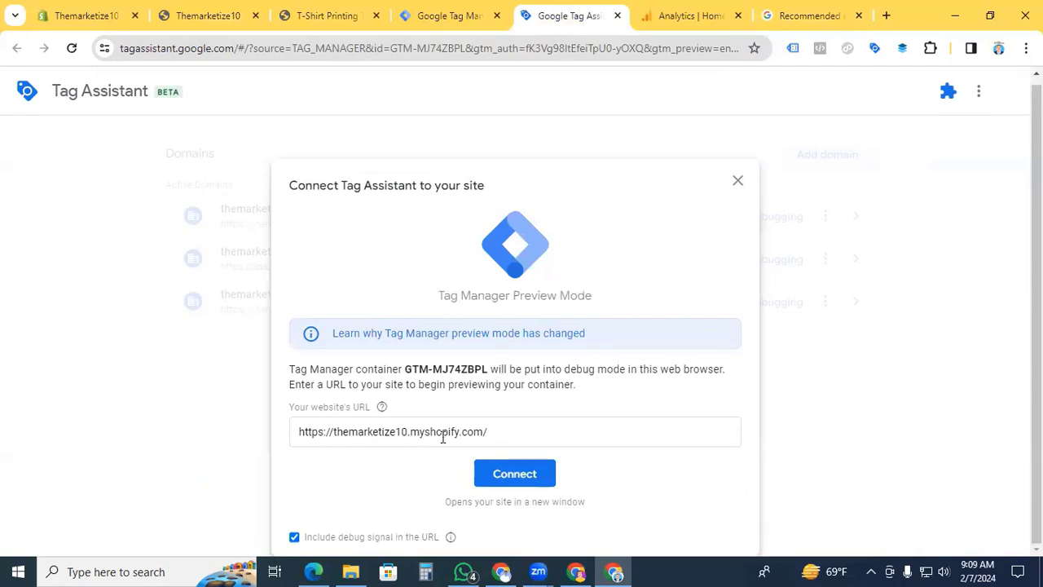
click(526, 481)
Open the T-Shirt Printing Techniques and Machines product in a separate tab from the Tag Assistant-connected storefront
scroll(502, 433, down, 4)
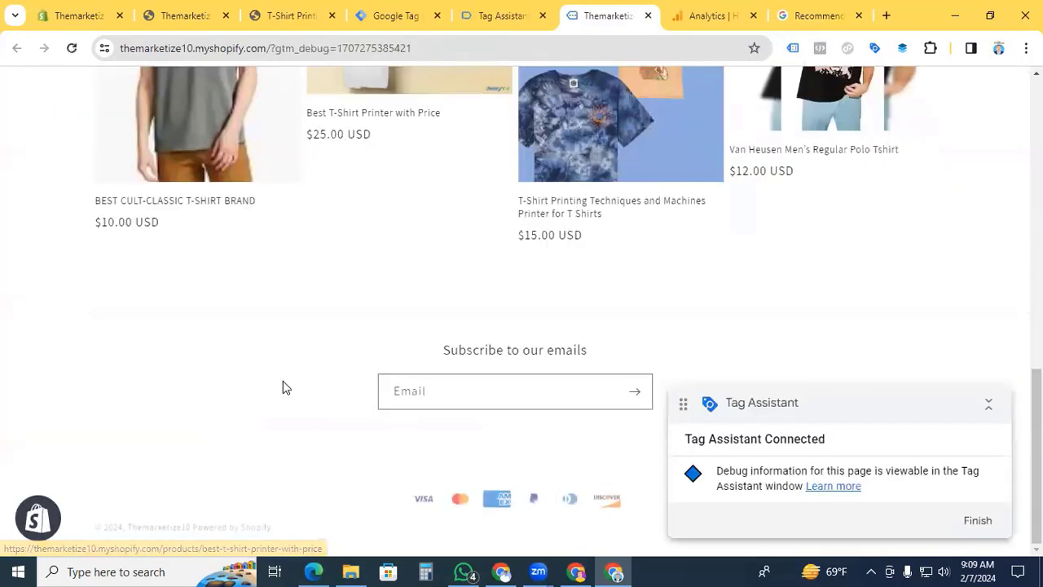
scroll(283, 381, up, 5)
scroll(326, 386, down, 3)
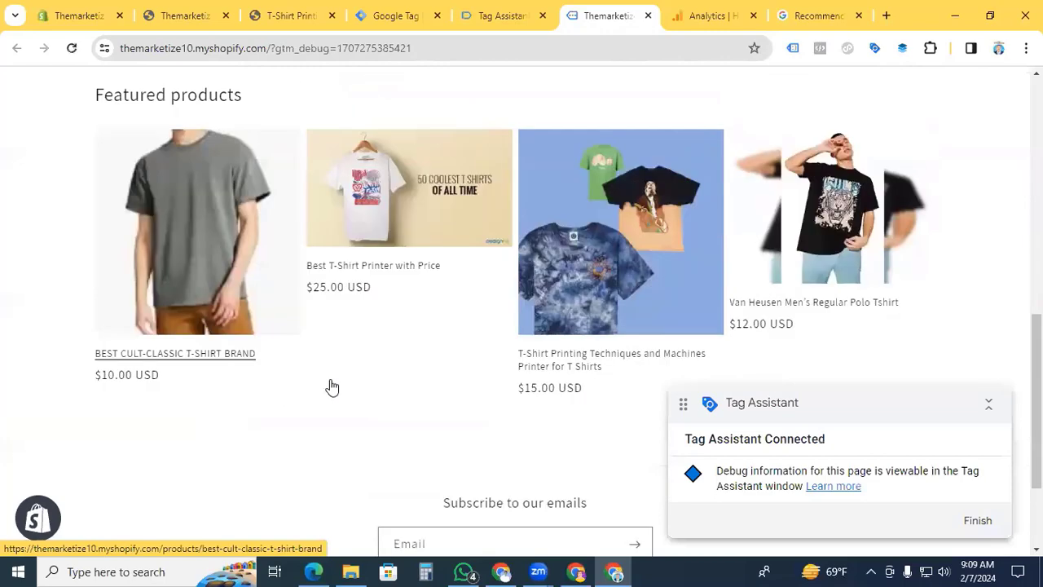
middle_click(581, 366)
click(616, 16)
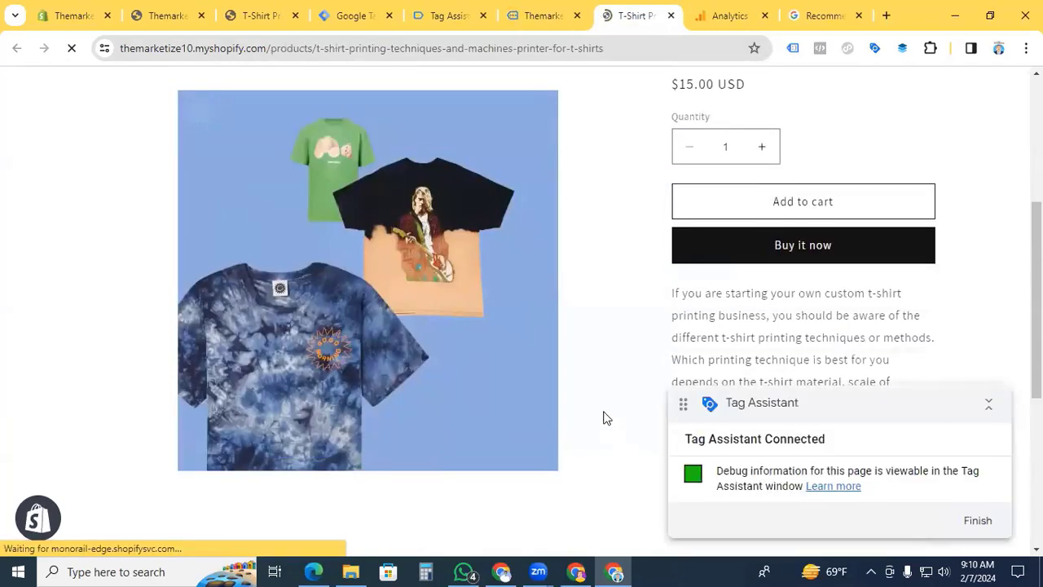
scroll(603, 417, up, 4)
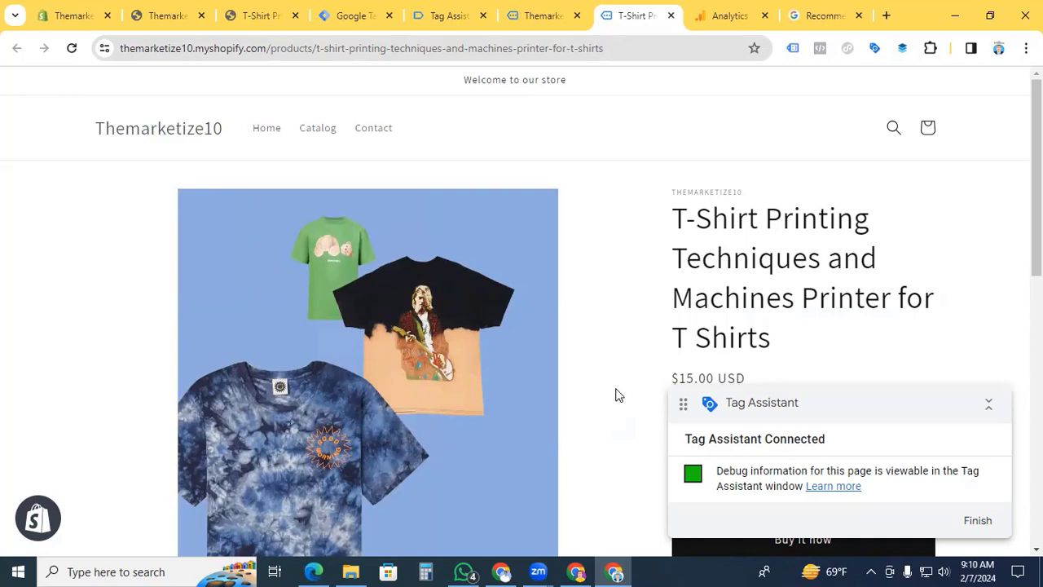
Inspect the expanded data layer API call of the view_item event in Tag Assistant
click(448, 15)
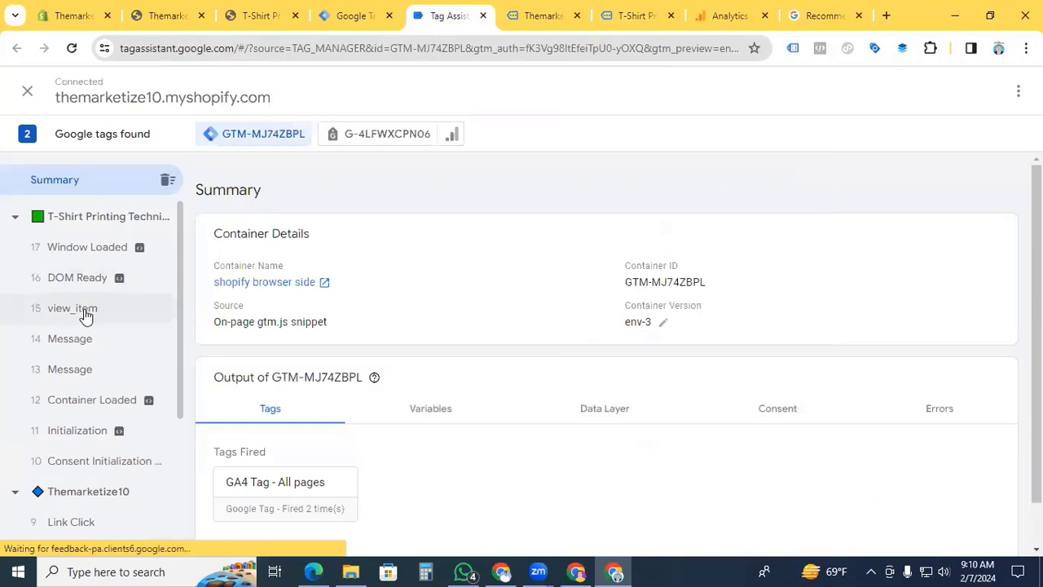
click(90, 313)
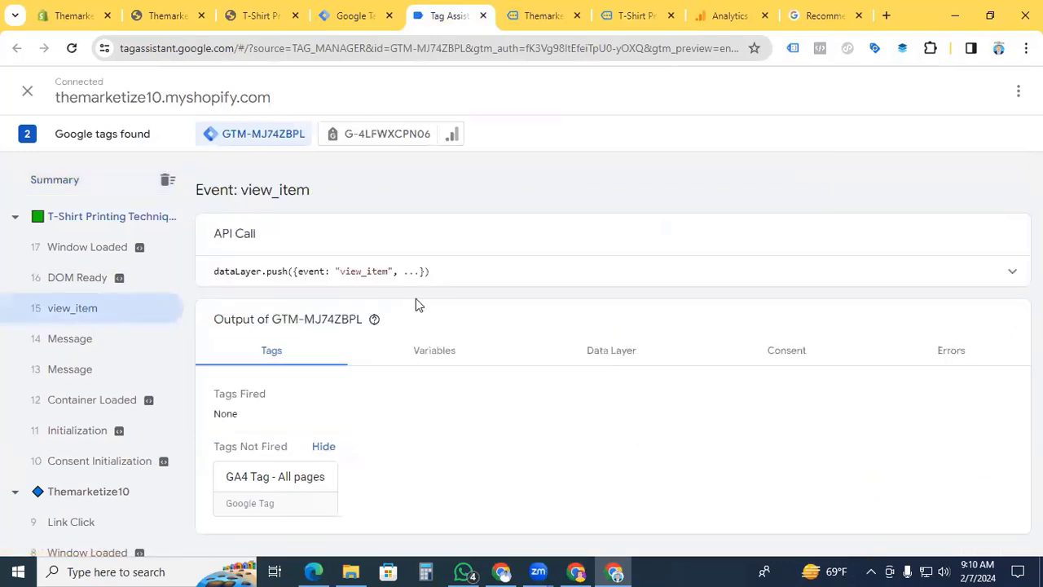
click(869, 262)
scroll(386, 319, down, 1)
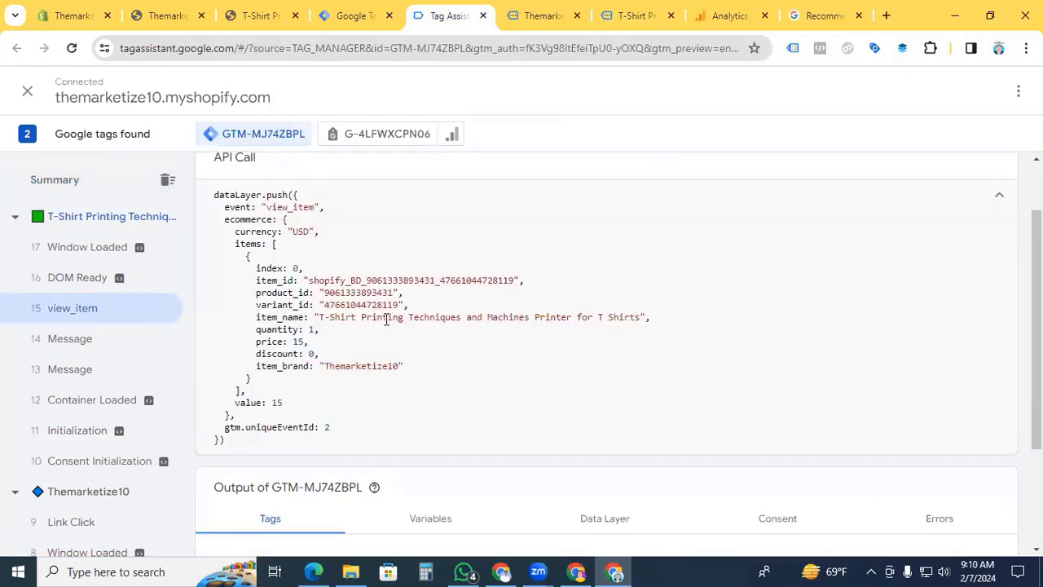
scroll(386, 320, down, 1)
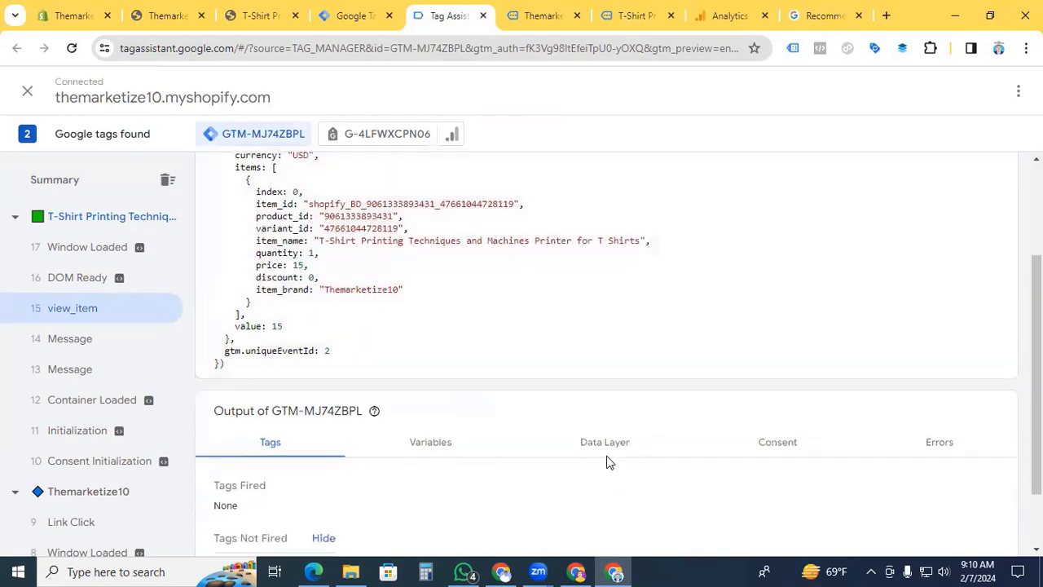
scroll(608, 461, up, 2)
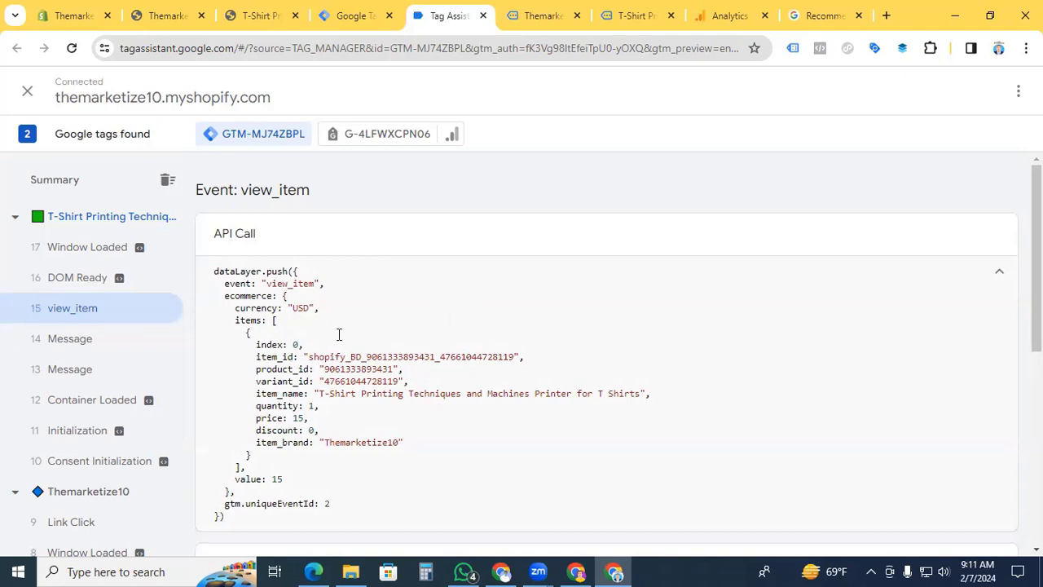
Copy the ecommerce key from the view_item event's data layer call
drag(225, 299, 263, 312)
drag(224, 296, 267, 297)
drag(235, 481, 258, 483)
drag(223, 296, 301, 295)
key(ctrl+c)
drag(234, 321, 247, 321)
Create and save a Data Layer Variable named "dlv - currency" in Google Tag Manager with the variable name ecommerce.currency
click(355, 15)
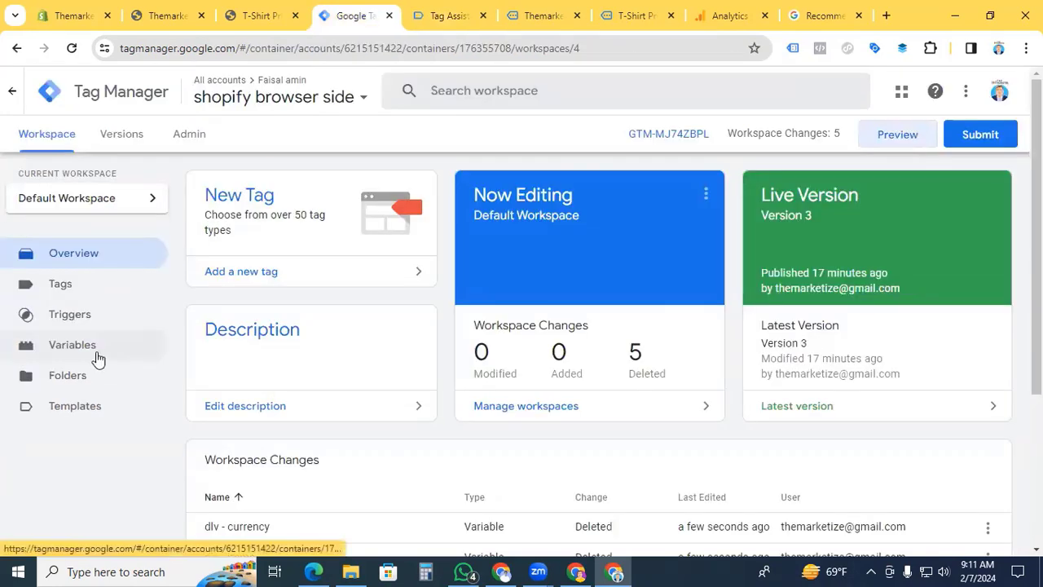
click(96, 356)
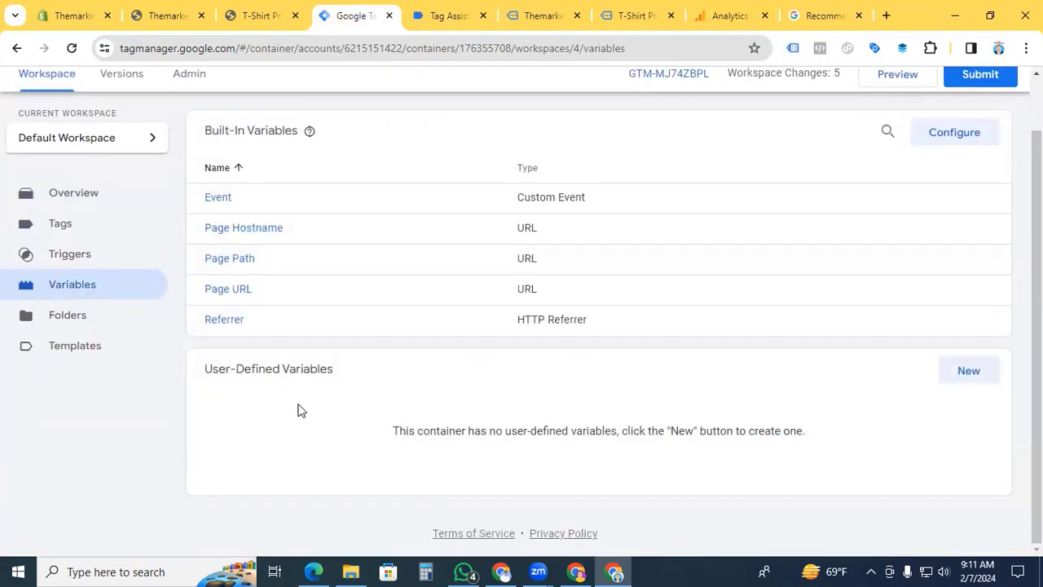
click(969, 378)
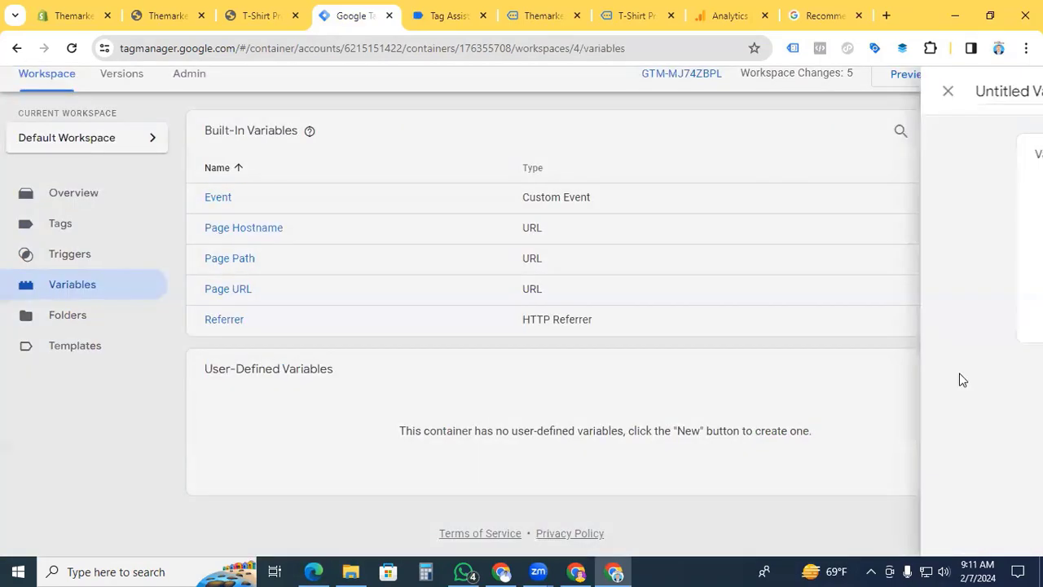
click(667, 453)
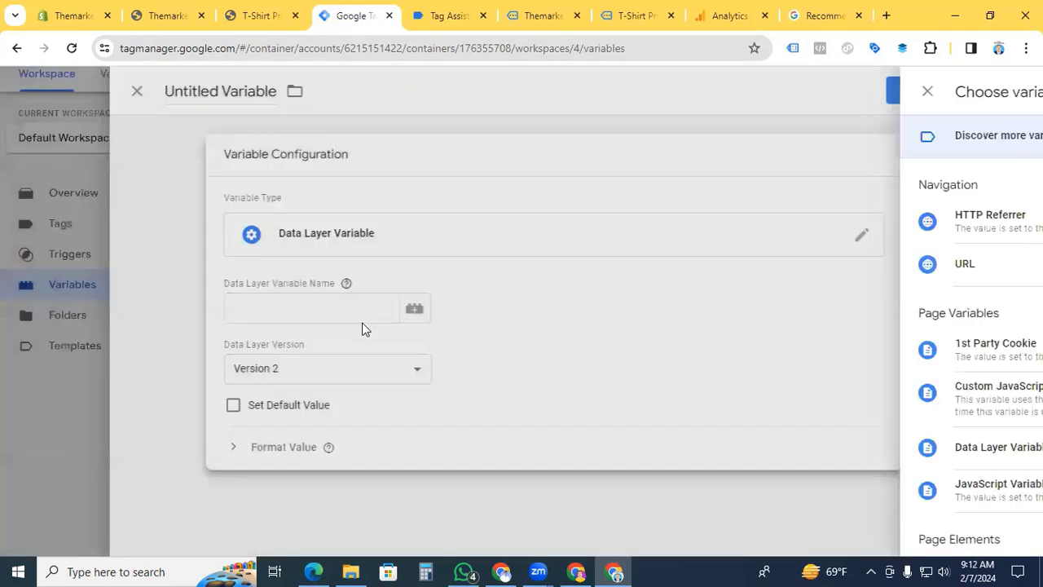
click(347, 318)
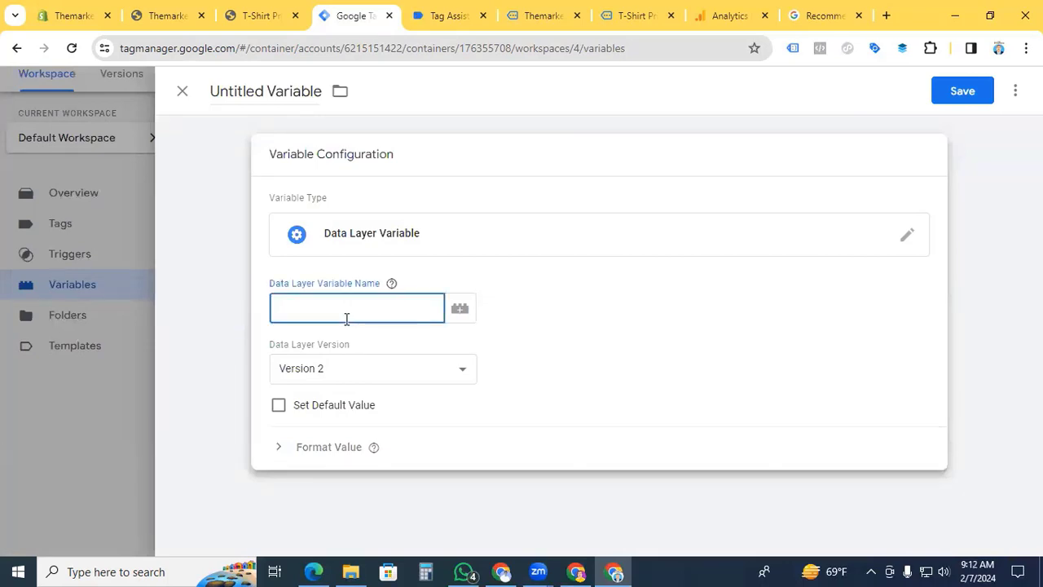
text(ecommerce.currency)
click(256, 90)
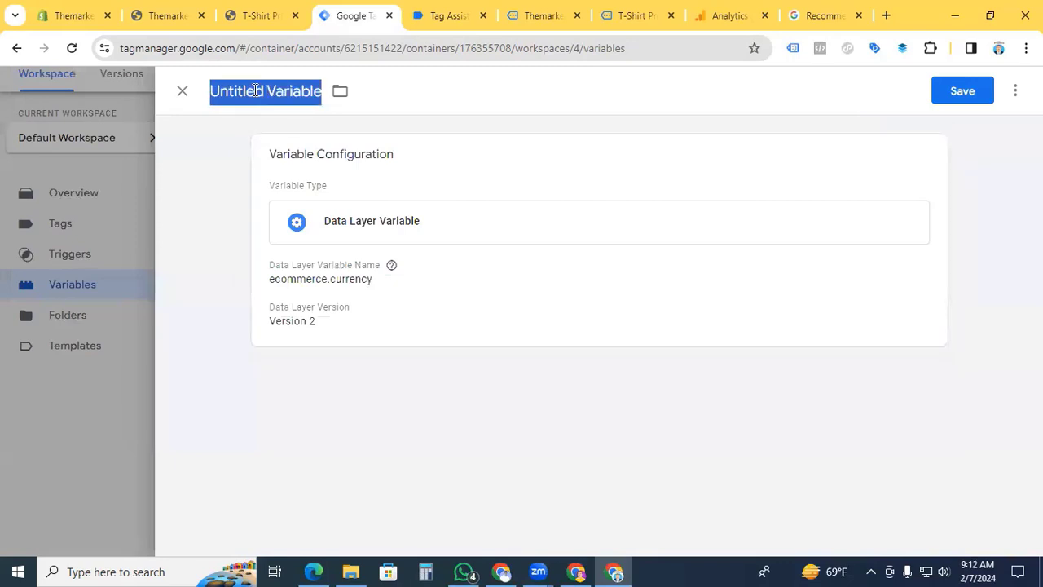
text(dlv )
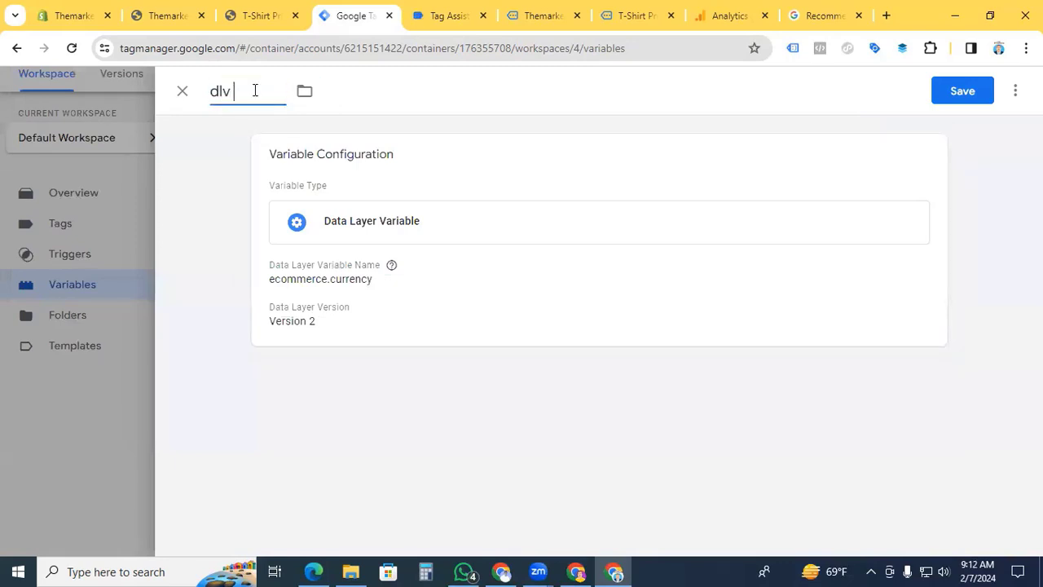
text(- currency)
click(961, 91)
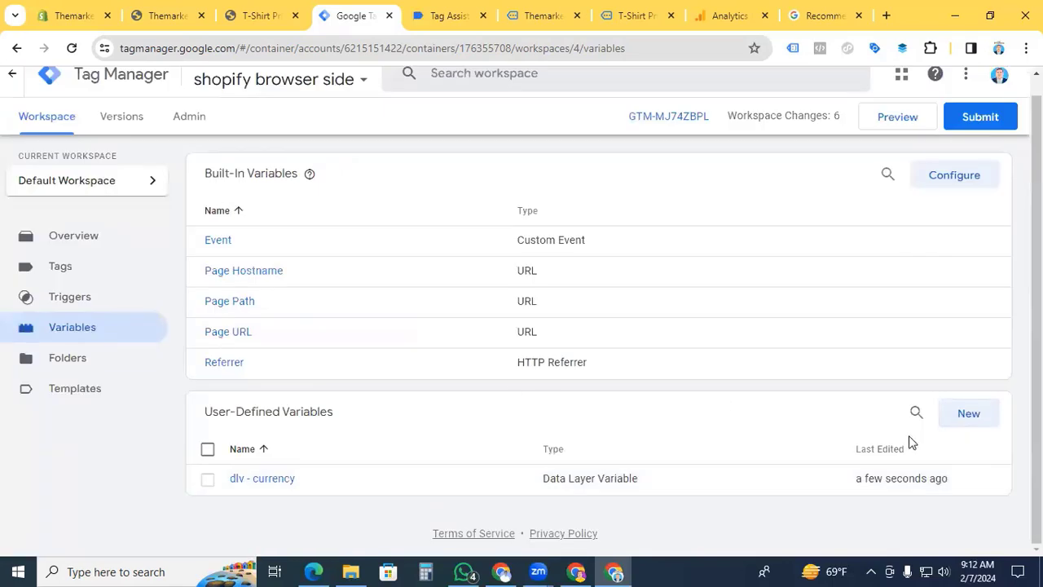
Create and save a Data Layer Variable named "dlv - value" with the variable name ecommerce.value
click(969, 414)
click(596, 240)
click(660, 295)
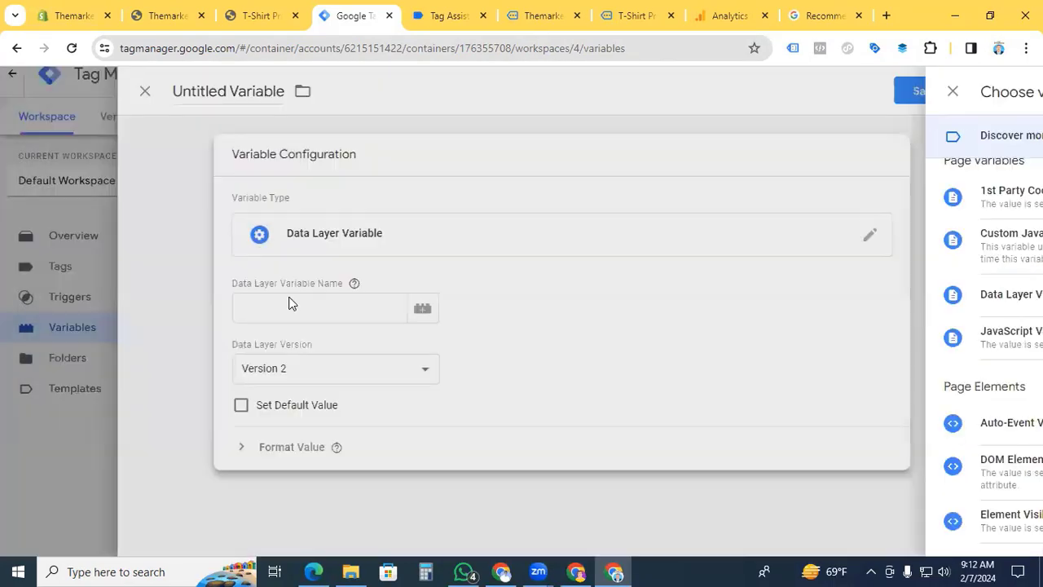
click(296, 307)
text(ecommerce.value)
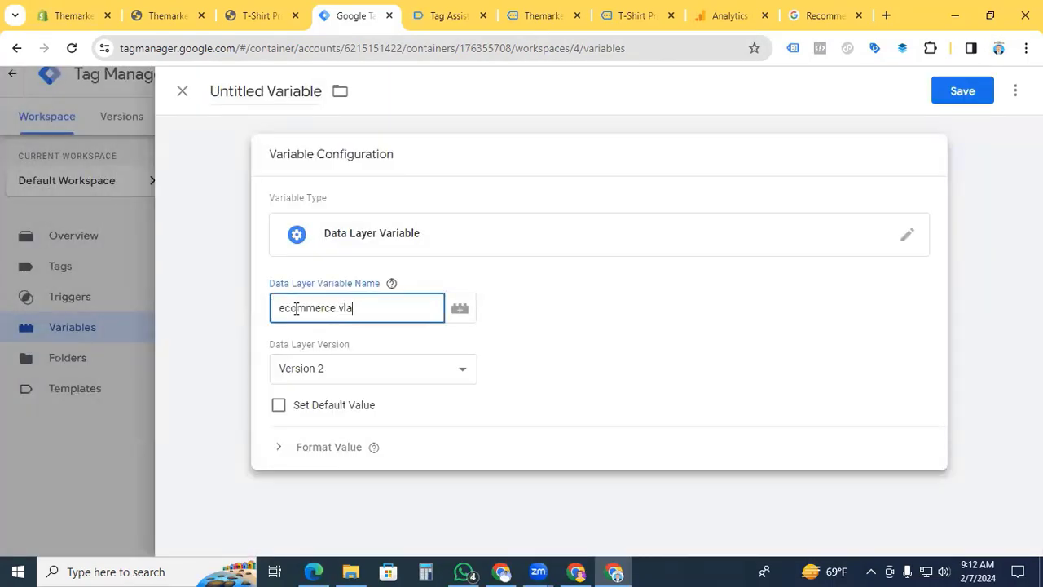
click(263, 90)
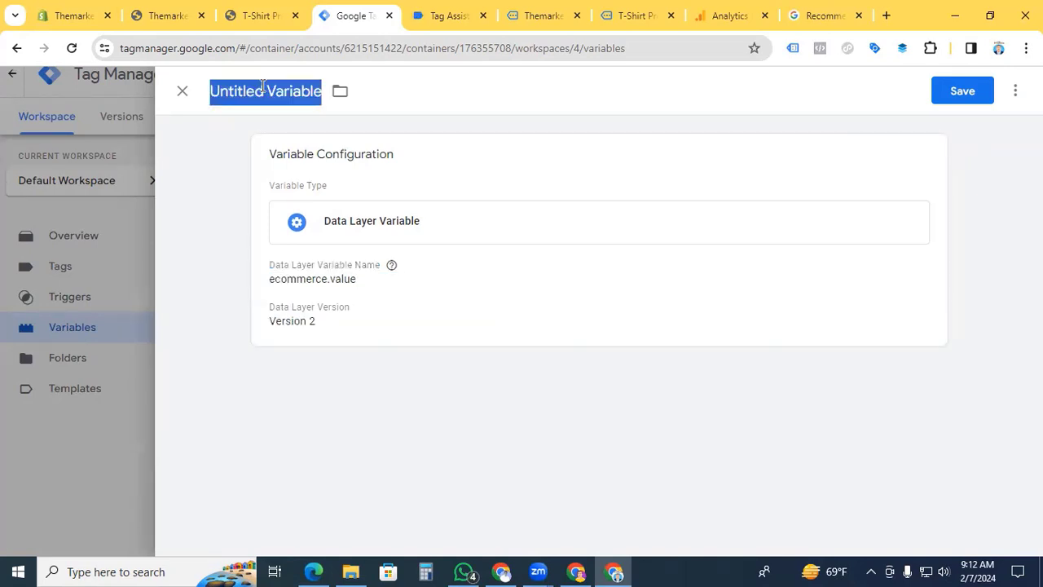
text(dlv - value)
click(962, 91)
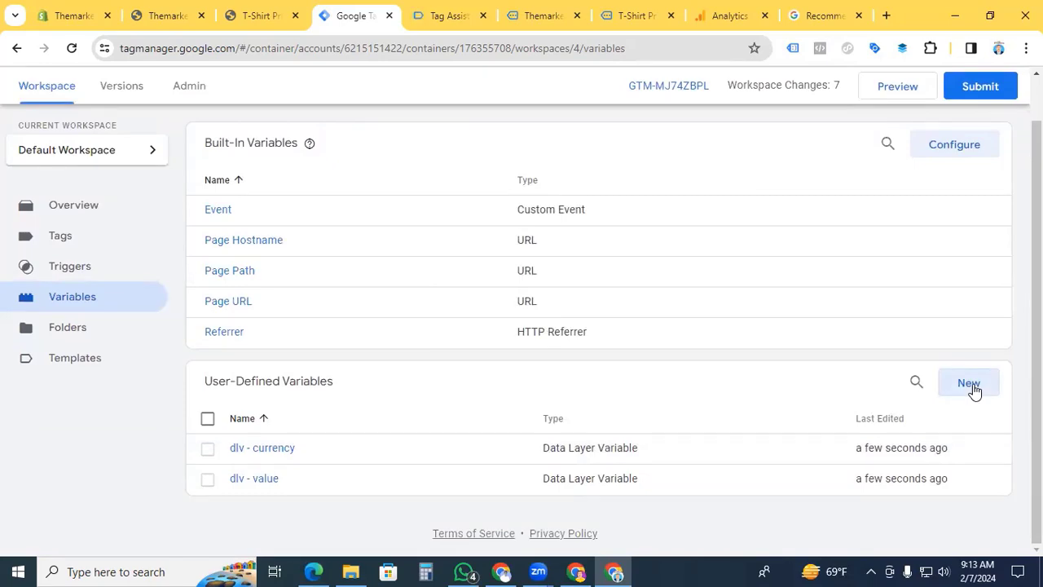
Create and save a Data Layer Variable named "dlv items" with the variable name ecommerce.items
click(969, 383)
click(634, 452)
click(311, 308)
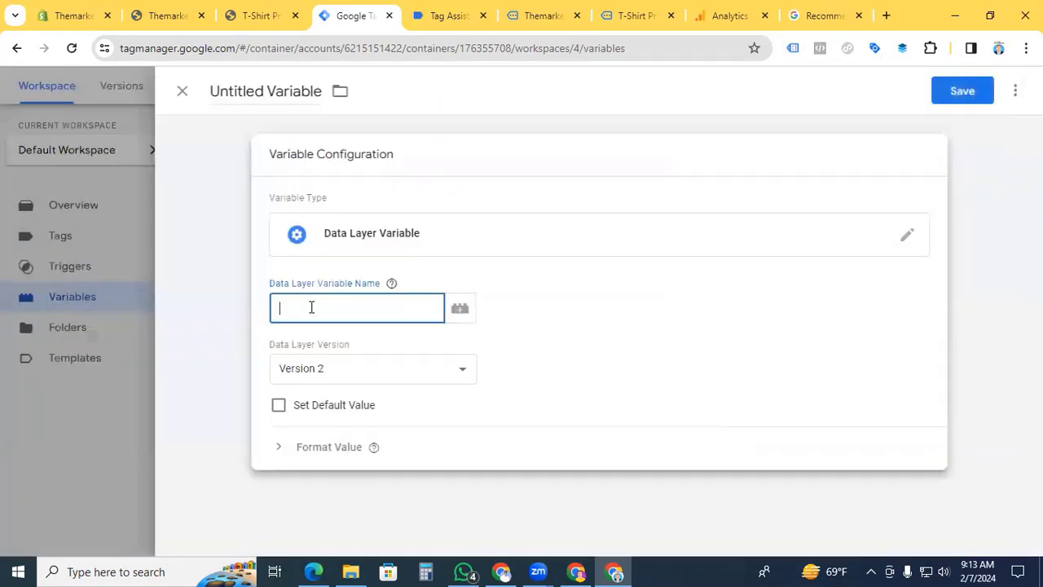
key(ctrl+v)
text(items)
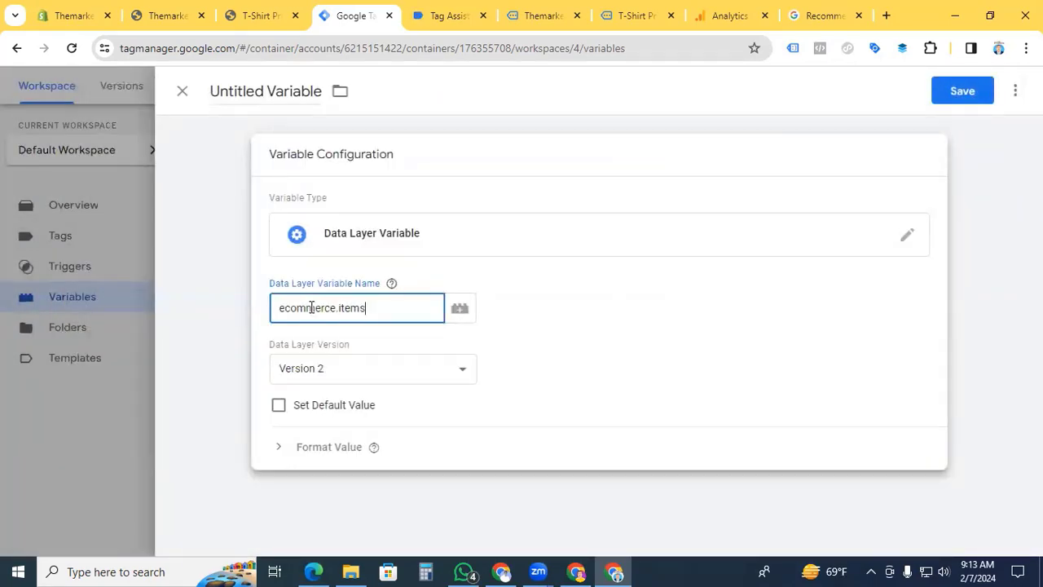
click(263, 91)
text(dlv items)
click(962, 91)
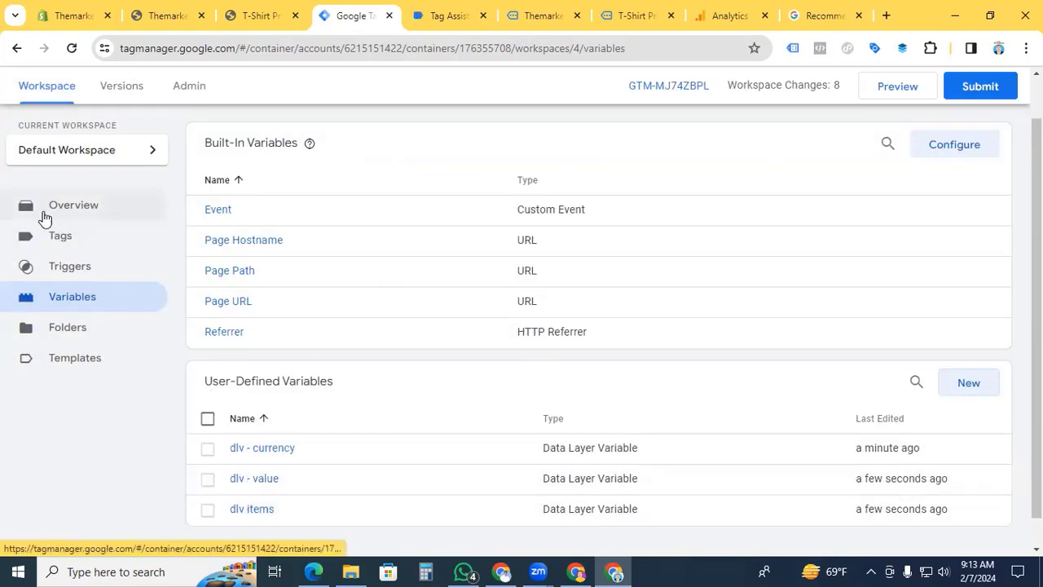
Create a new tag in the workspace with the tag type Google Analytics: GA4 Event
click(59, 236)
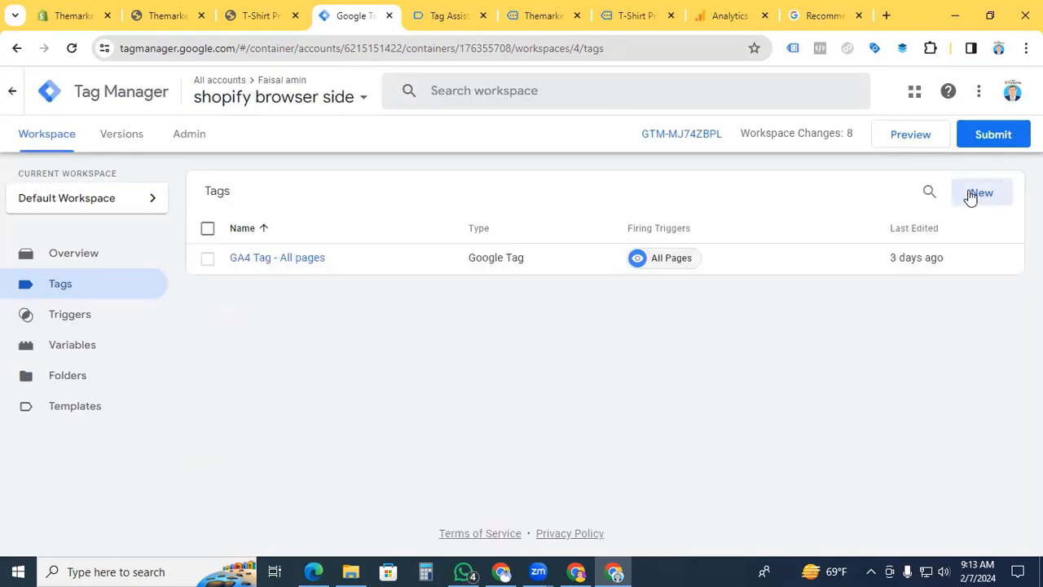
click(971, 196)
click(937, 210)
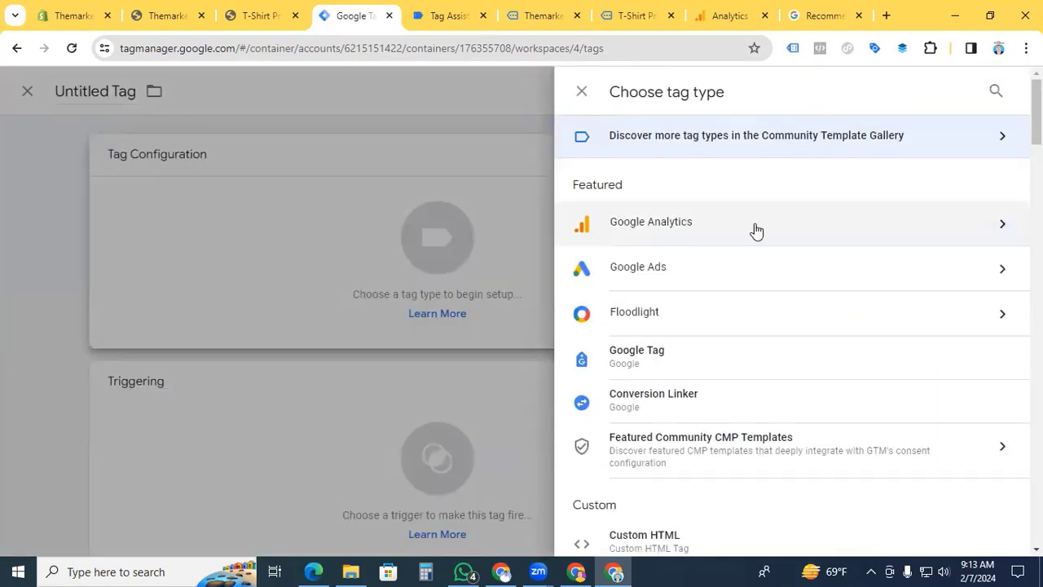
click(942, 233)
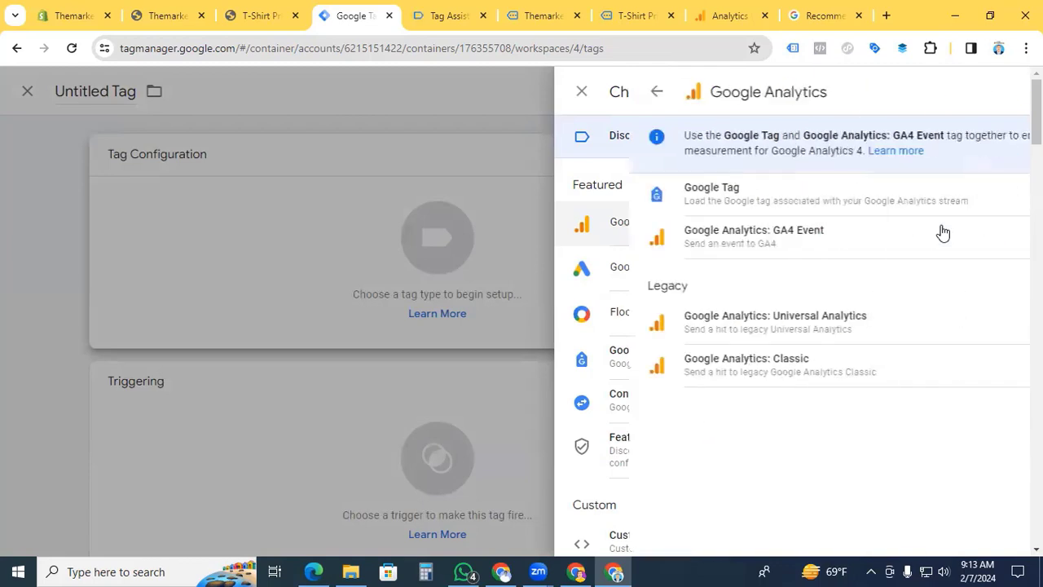
click(671, 241)
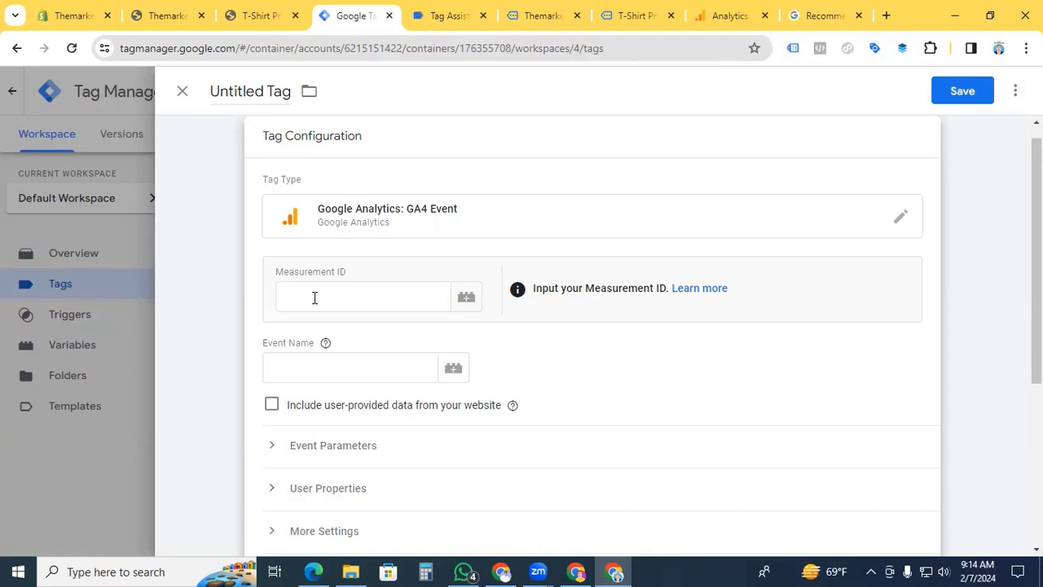
Switch to Google Analytics and copy the measurement ID of the marketize web data stream
click(717, 16)
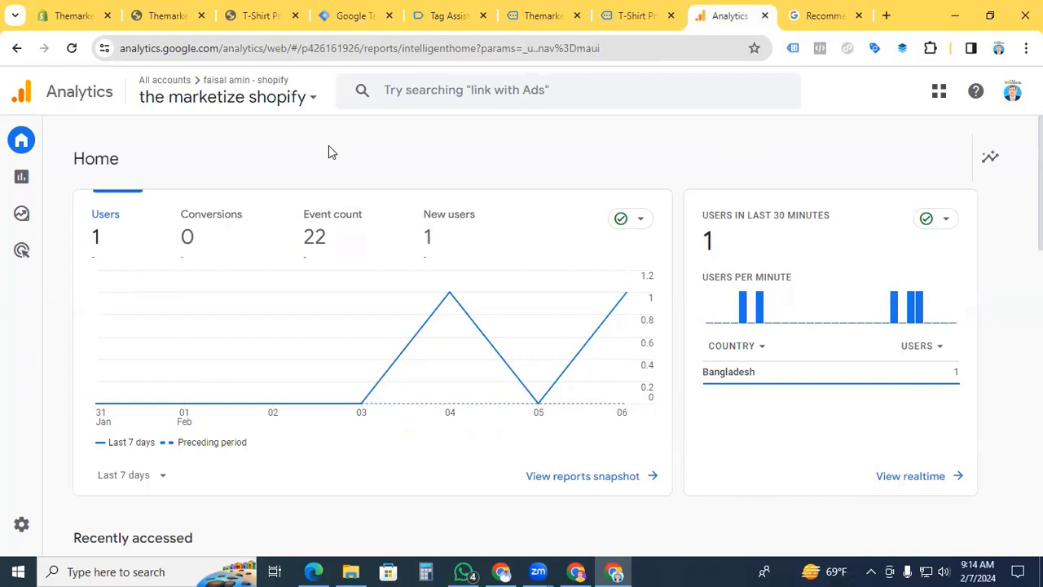
click(47, 530)
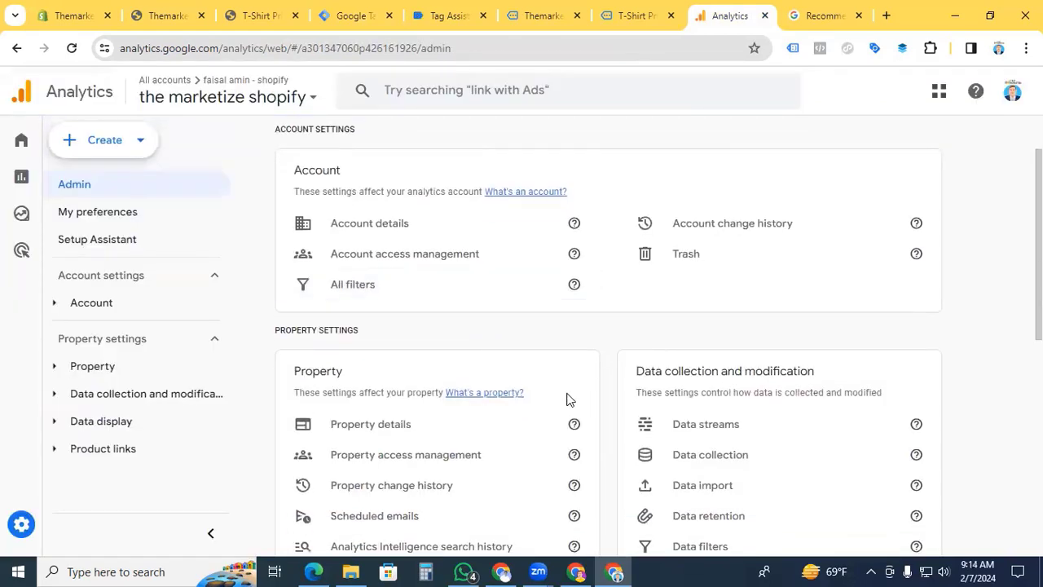
scroll(871, 331, down, 2)
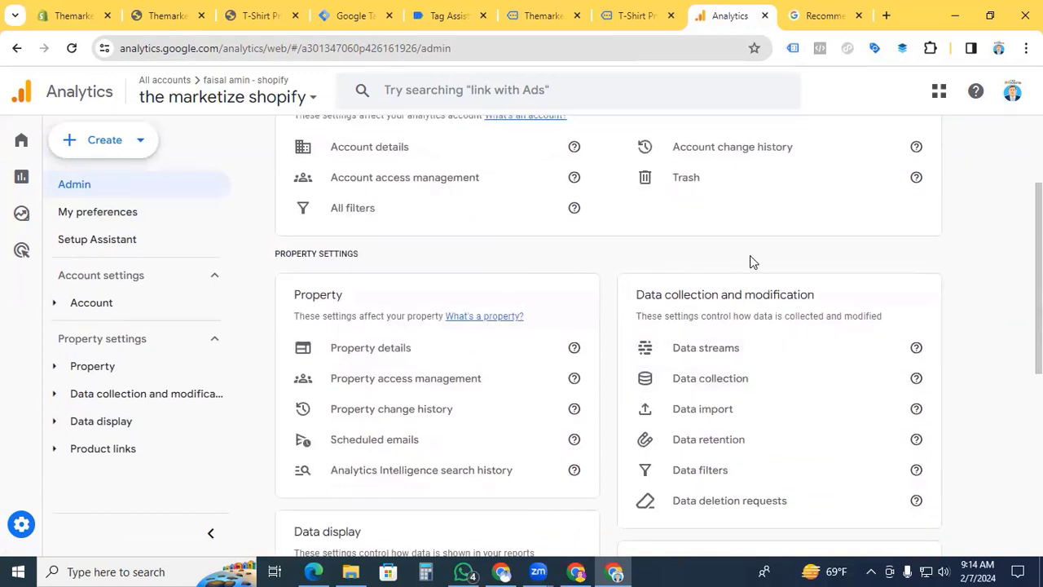
click(699, 349)
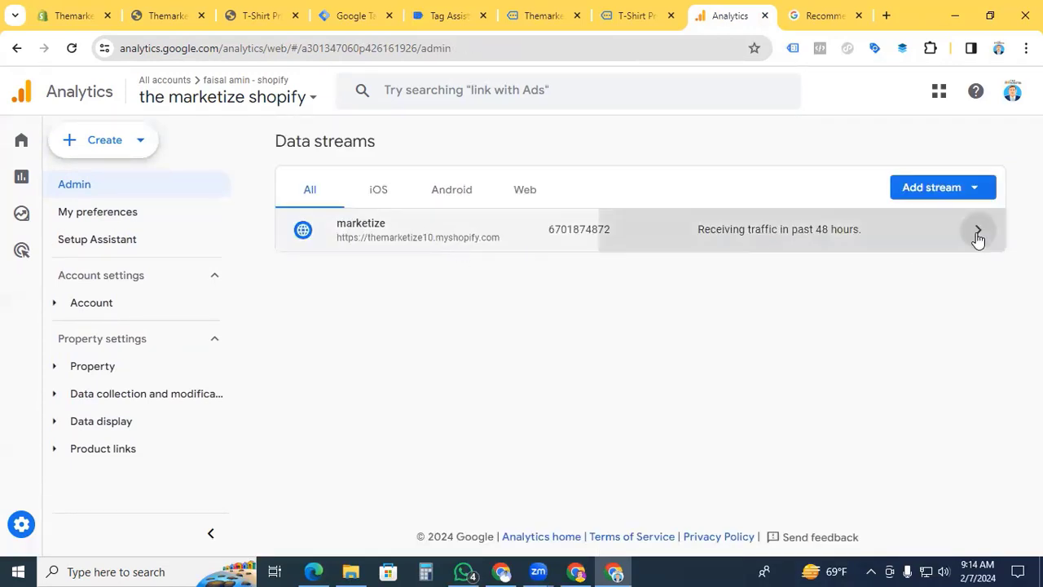
click(976, 233)
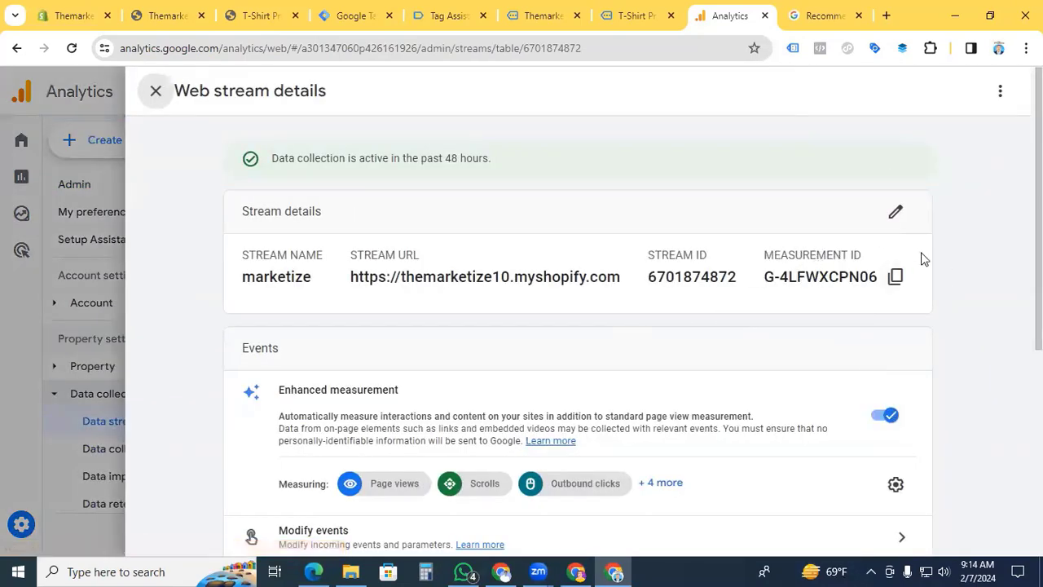
click(896, 278)
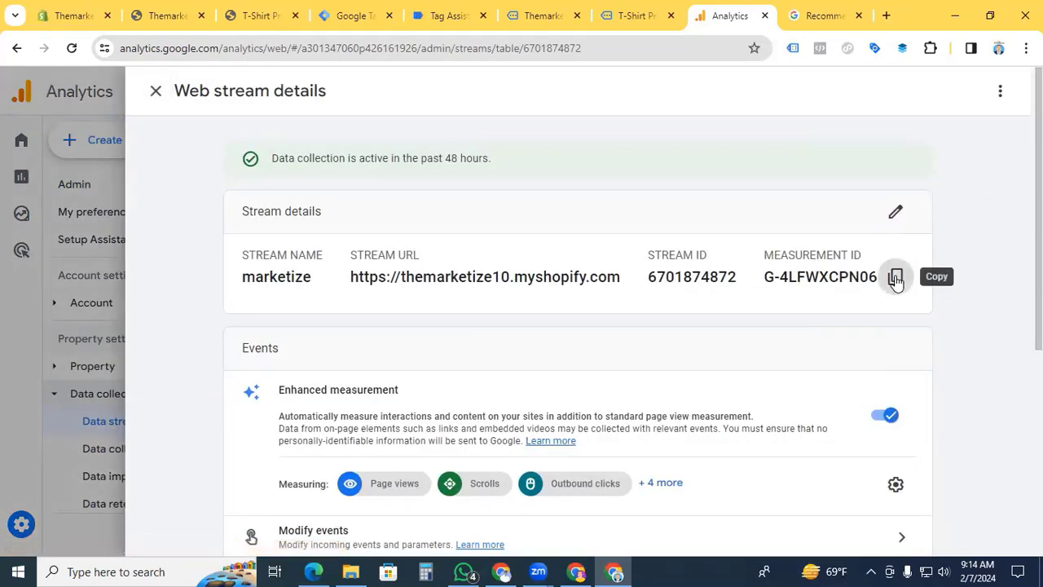
Return to Google Tag Manager and set the GA4 event tag's Measurement ID to G-4LFWXCPN06
click(346, 16)
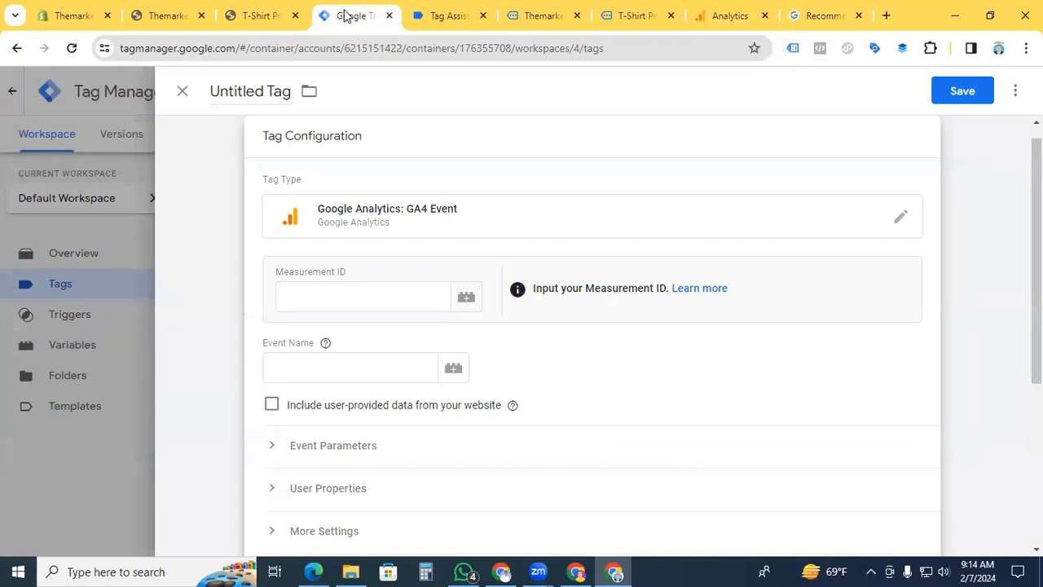
click(316, 299)
key(ctrl+v)
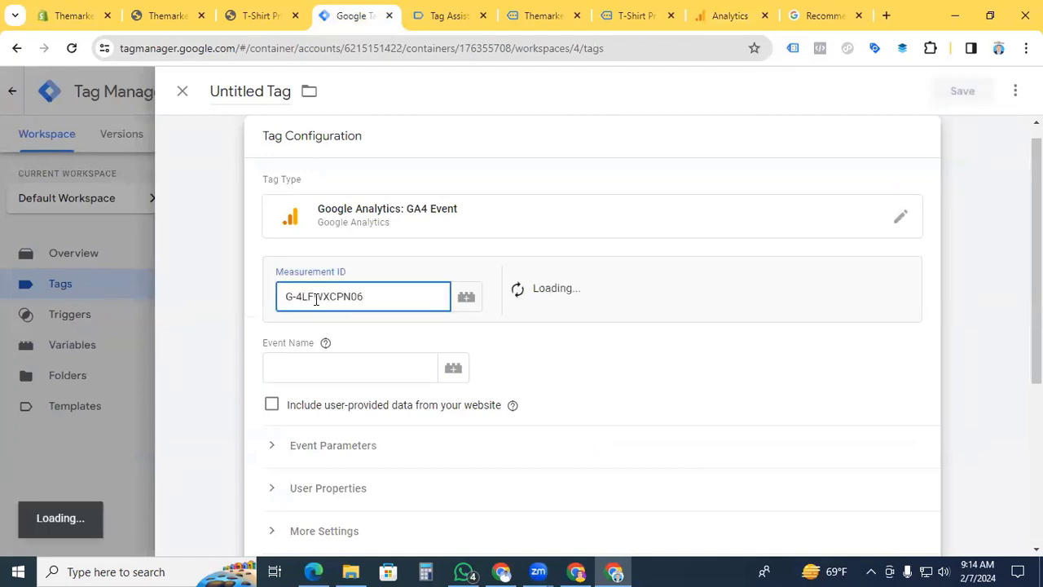
Set the tag's event name to view_item, copied from the data layer call in Tag Assistant
click(348, 366)
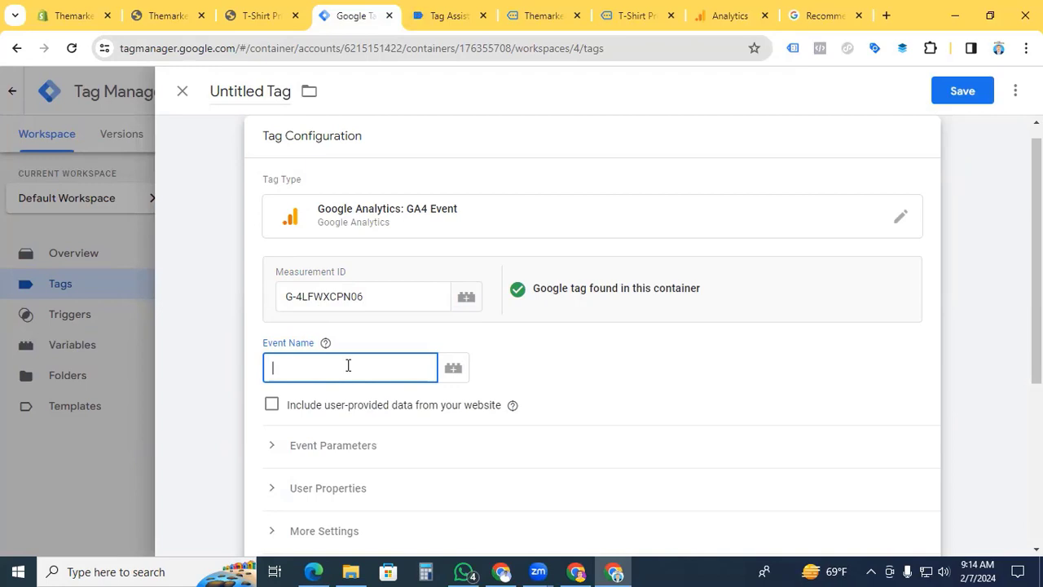
click(443, 17)
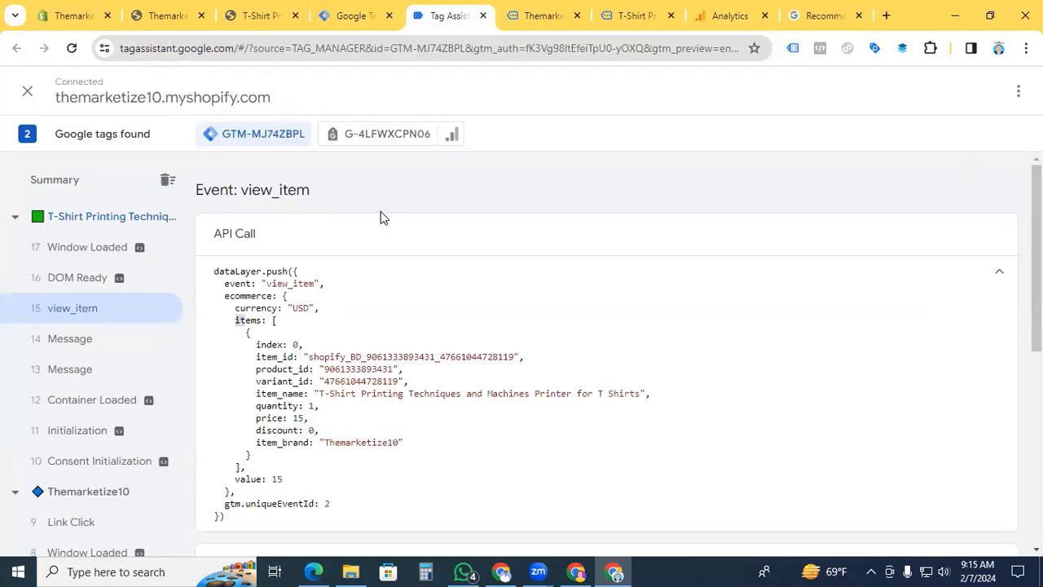
drag(318, 284, 270, 281)
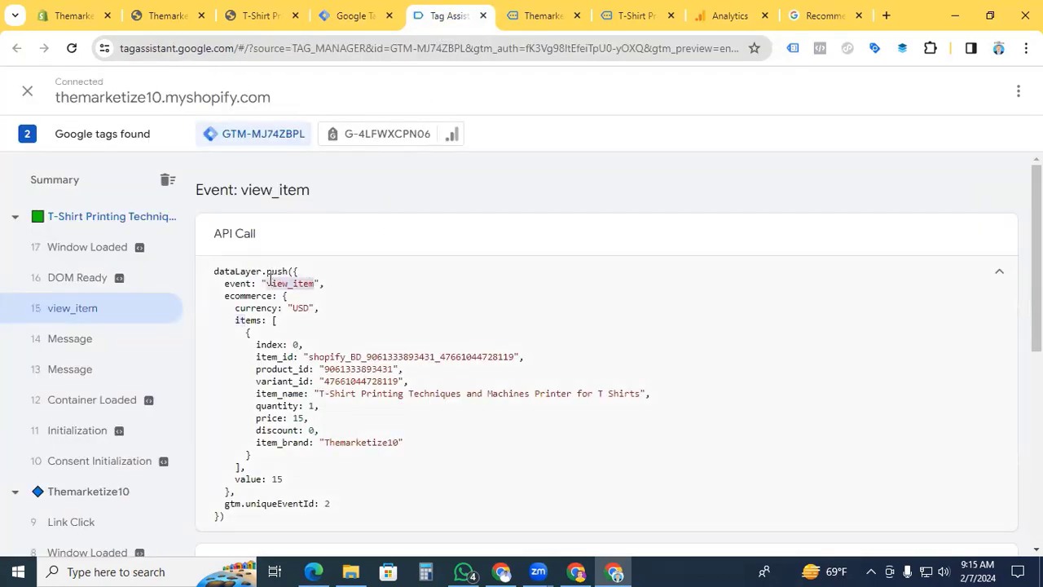
click(352, 16)
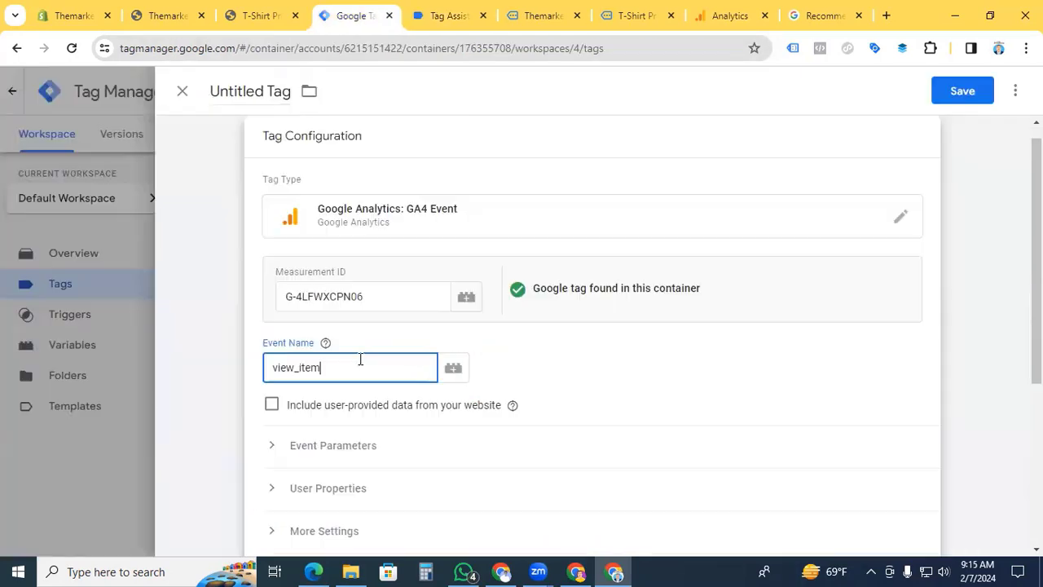
Add an event parameter currency, its name copied from the GA4 view_item reference, with the value {{dlv - value}}
scroll(274, 299, down, 2)
click(274, 295)
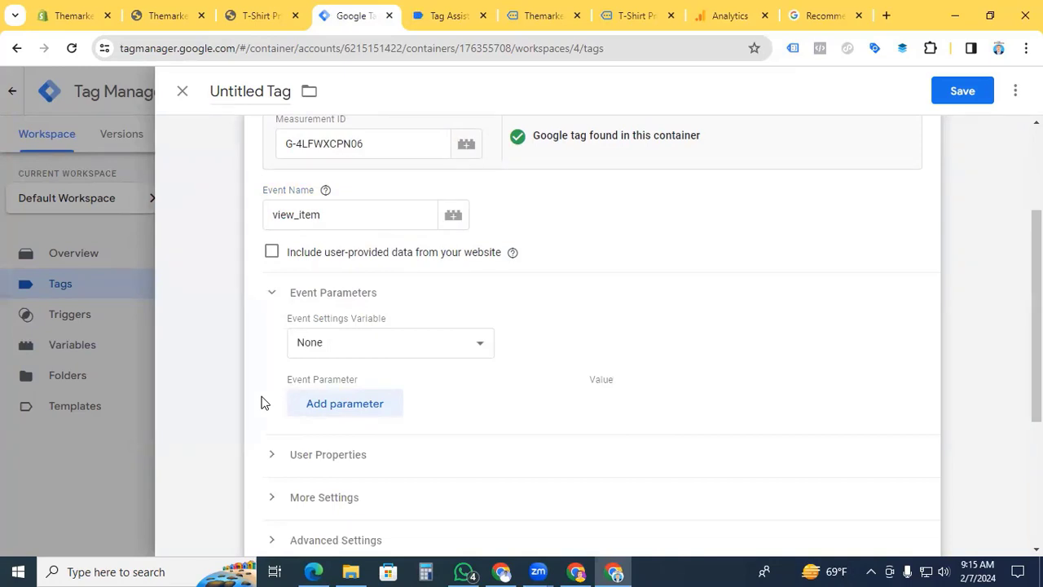
click(344, 403)
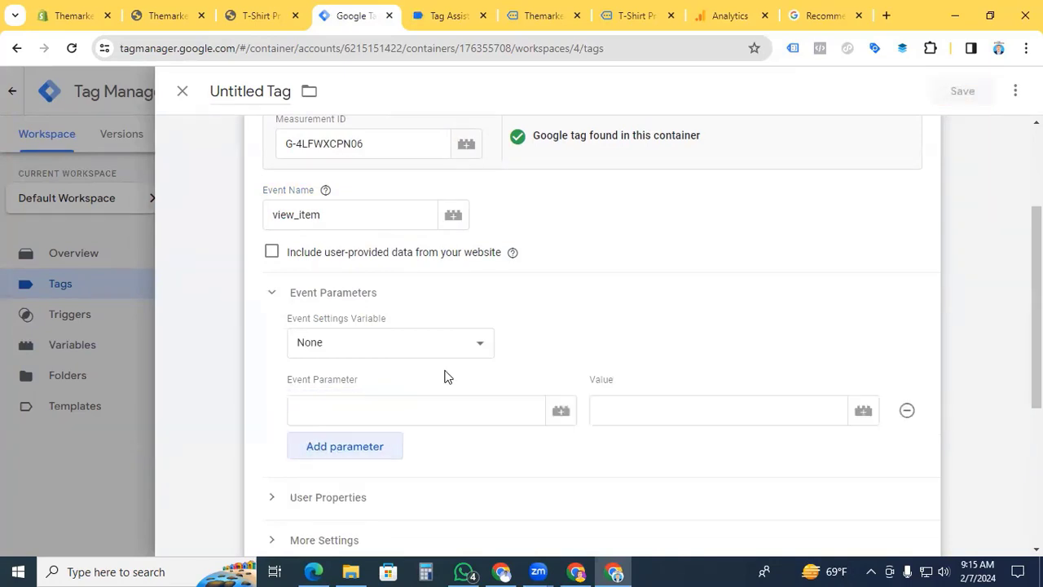
scroll(473, 377, down, 1)
click(437, 339)
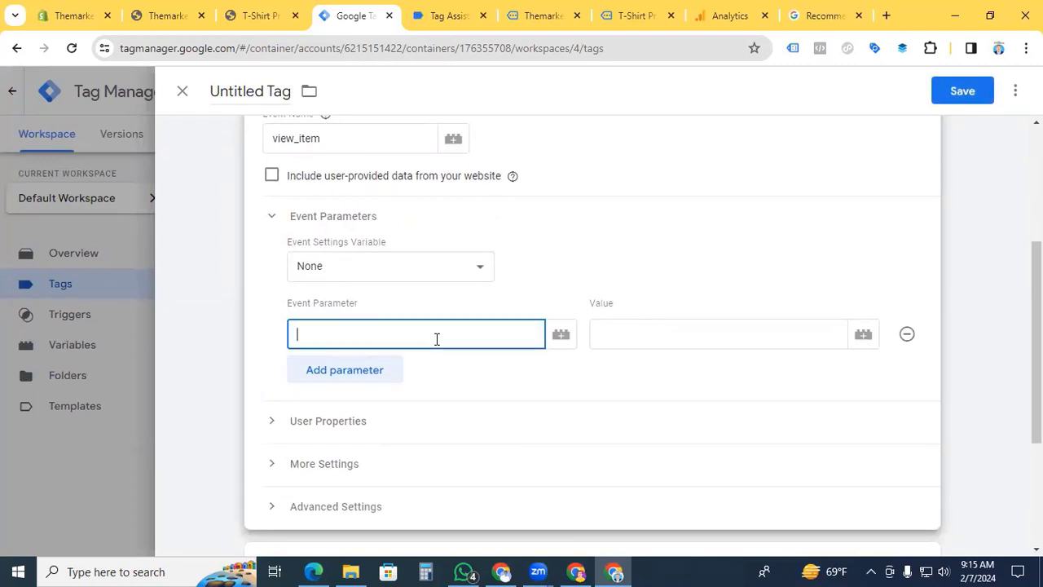
click(812, 14)
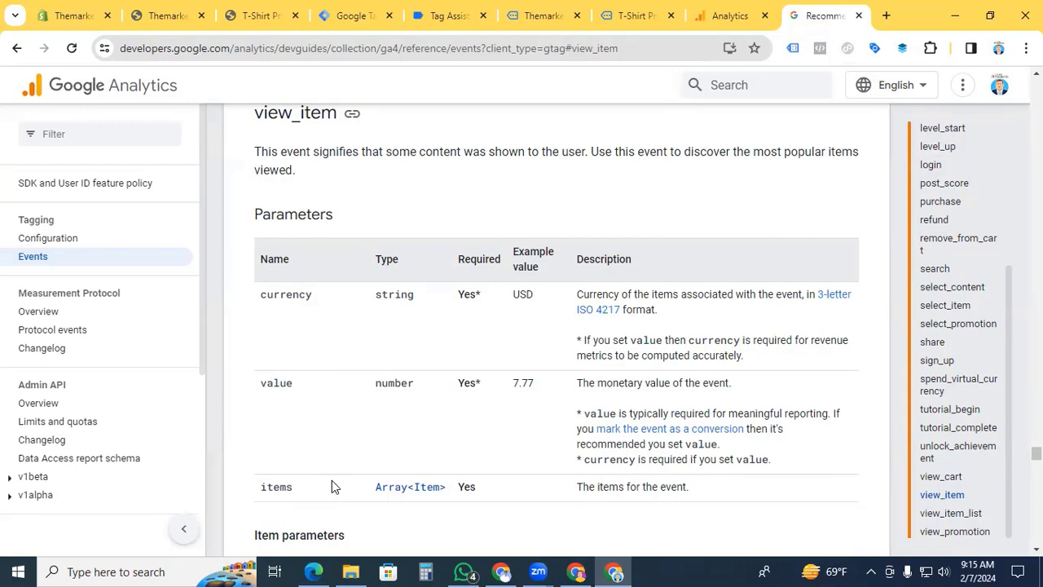
double_click(262, 291)
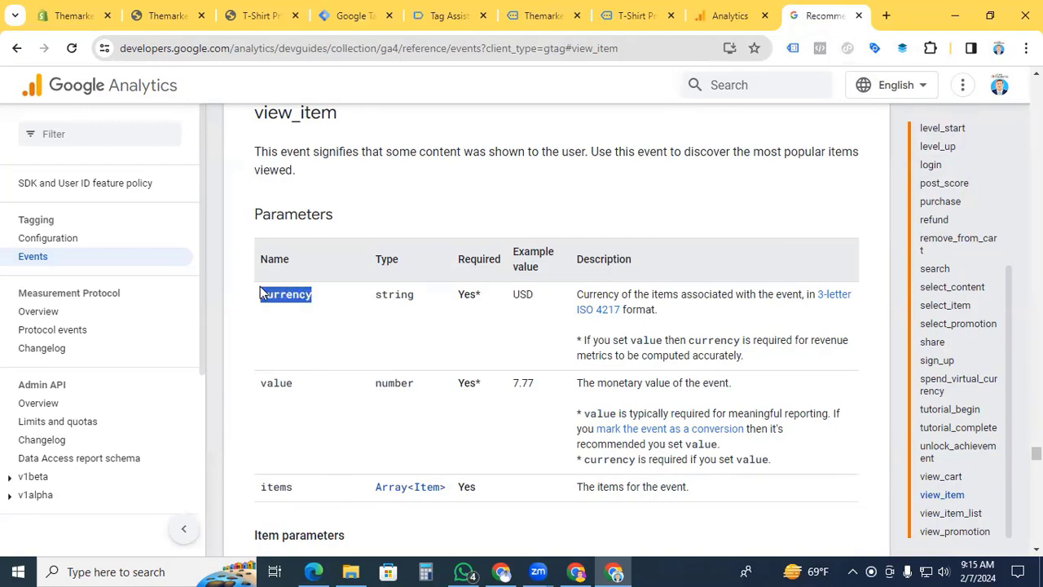
click(361, 15)
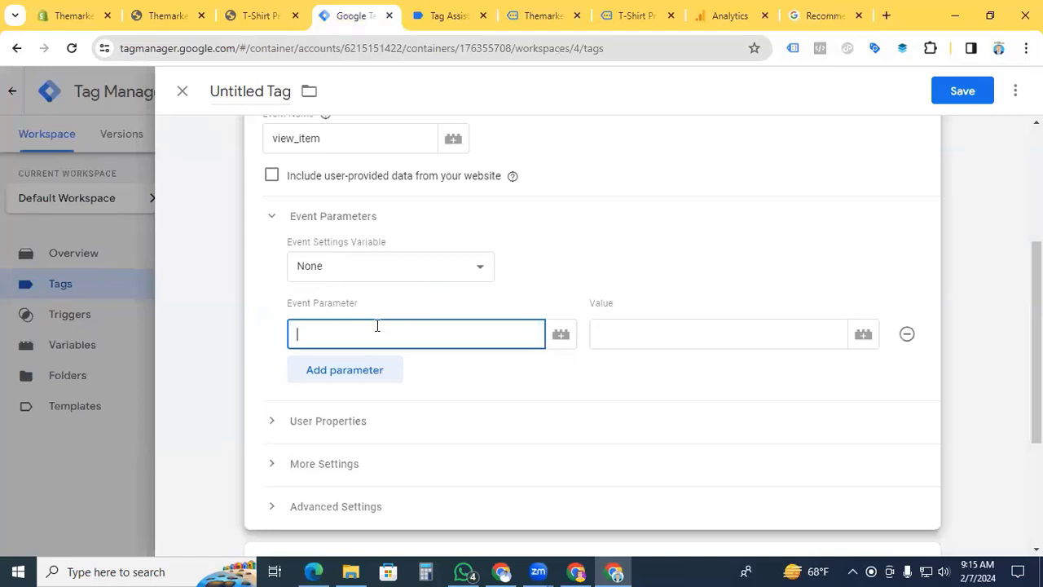
key(ctrl+v)
click(614, 330)
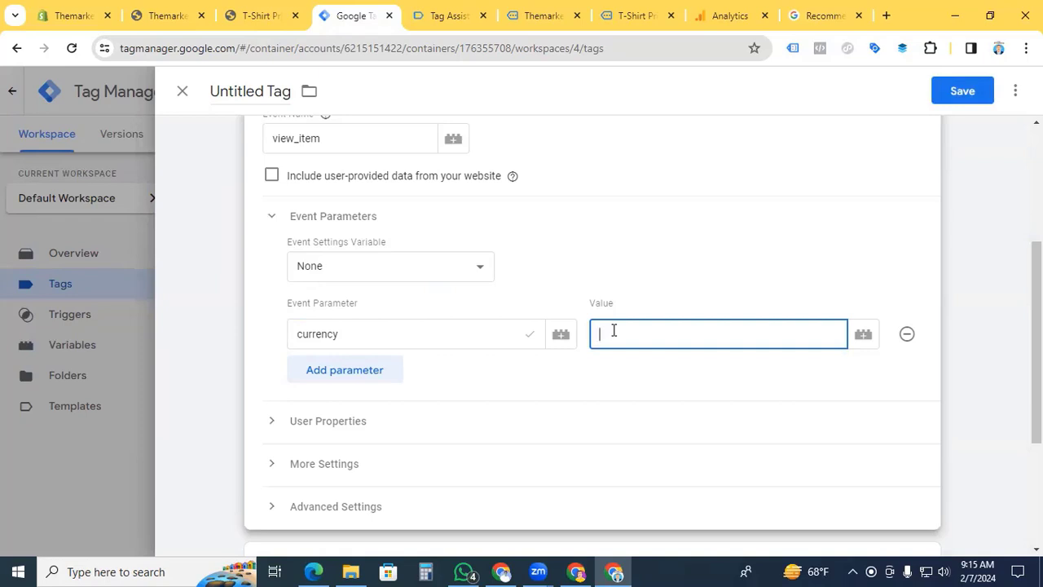
text({{valu)
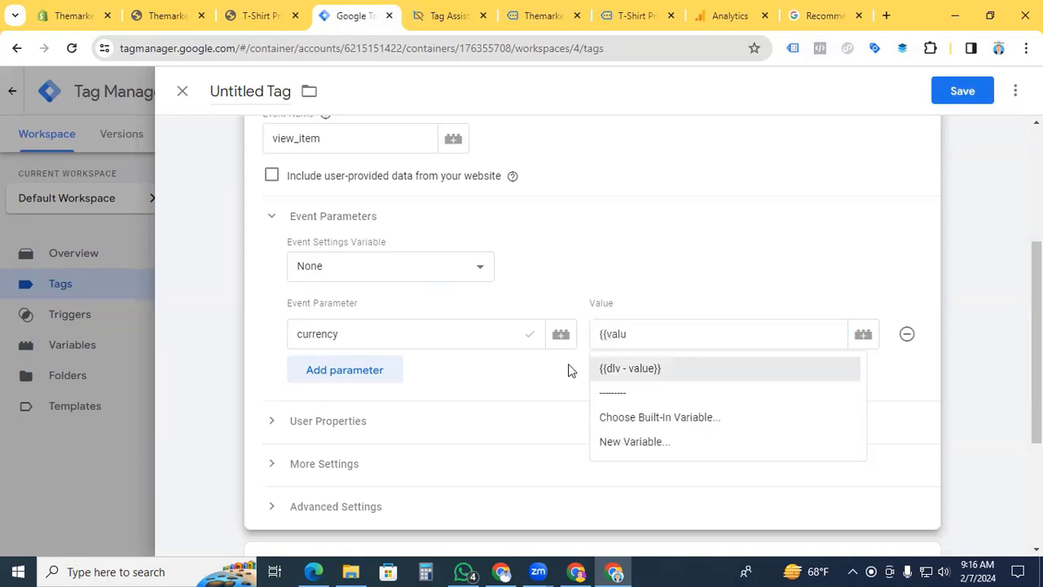
key(Return)
Add a second event parameter named value with the variable {{dlv - value}} as its value
click(383, 376)
click(380, 381)
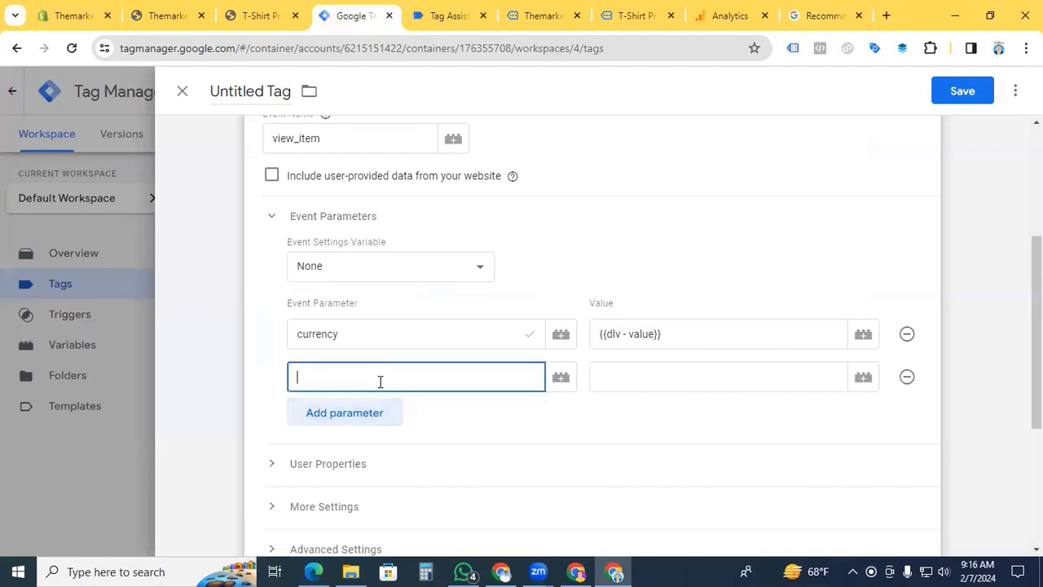
text(value)
click(689, 377)
text({{dlv)
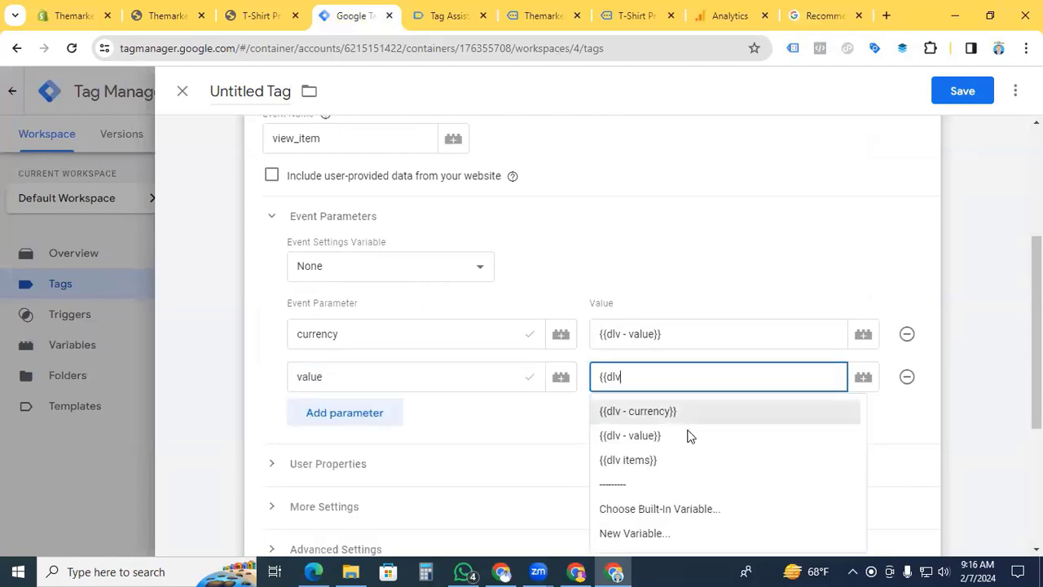
click(662, 440)
Add a third event parameter named items with the variable {{dlv items}} as its value
click(337, 412)
click(333, 416)
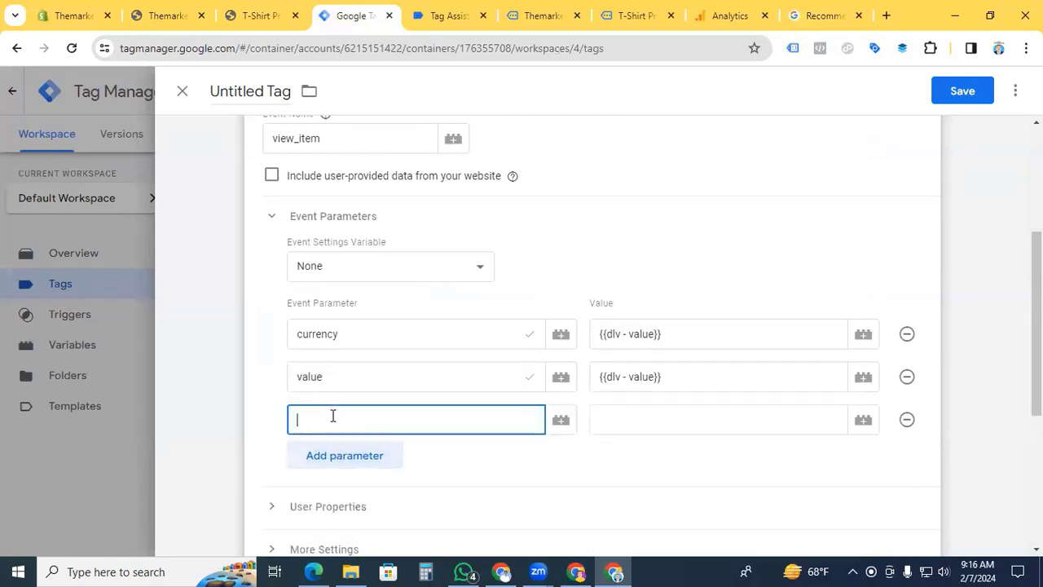
text(items)
click(644, 419)
text({{dlv)
click(638, 310)
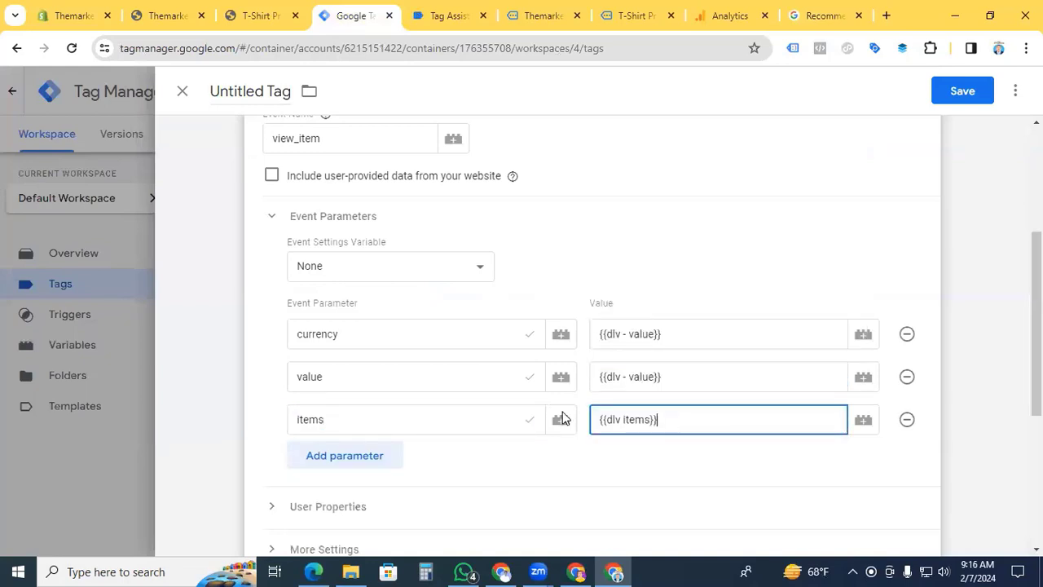
Add a new trigger of type Custom Event to the GA4 event tag
scroll(554, 407, up, 1)
scroll(542, 468, down, 5)
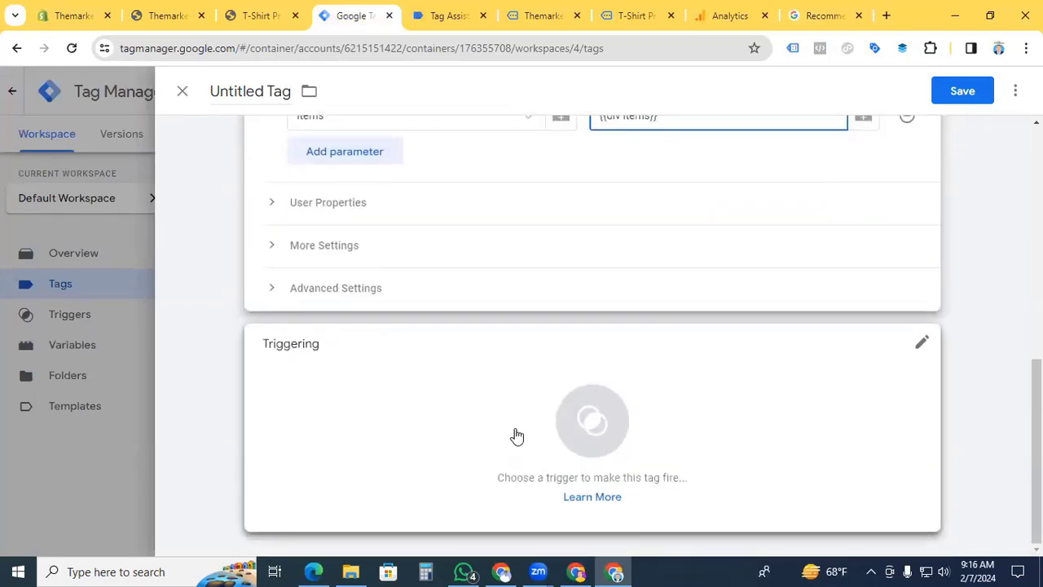
click(596, 430)
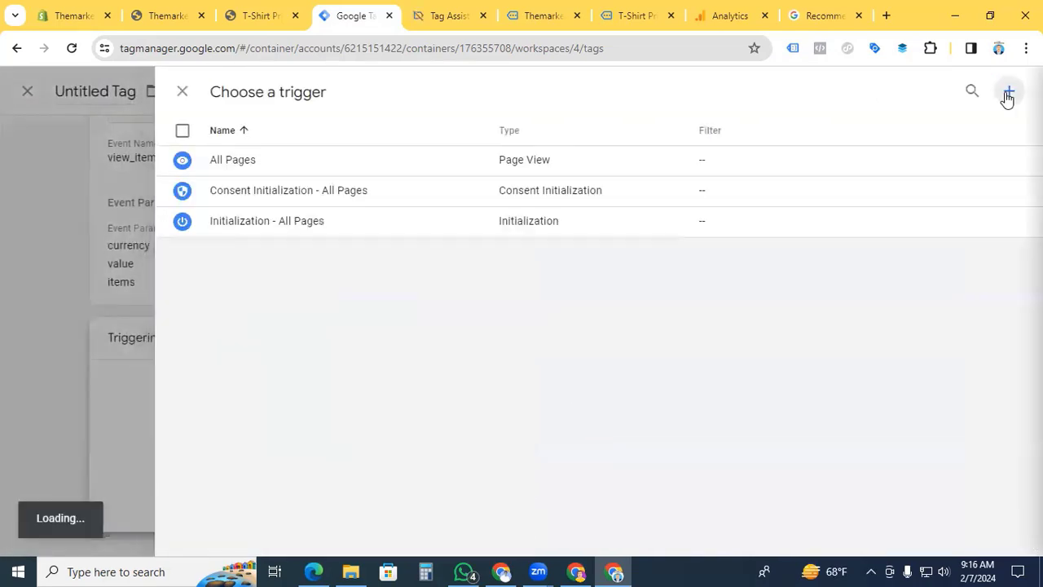
click(1009, 91)
scroll(643, 391, down, 5)
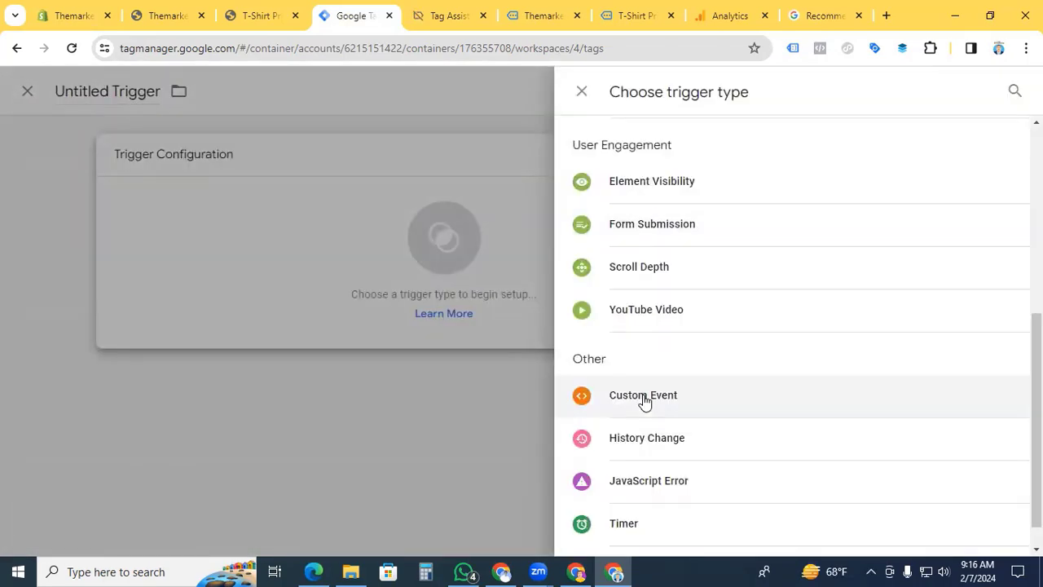
click(644, 399)
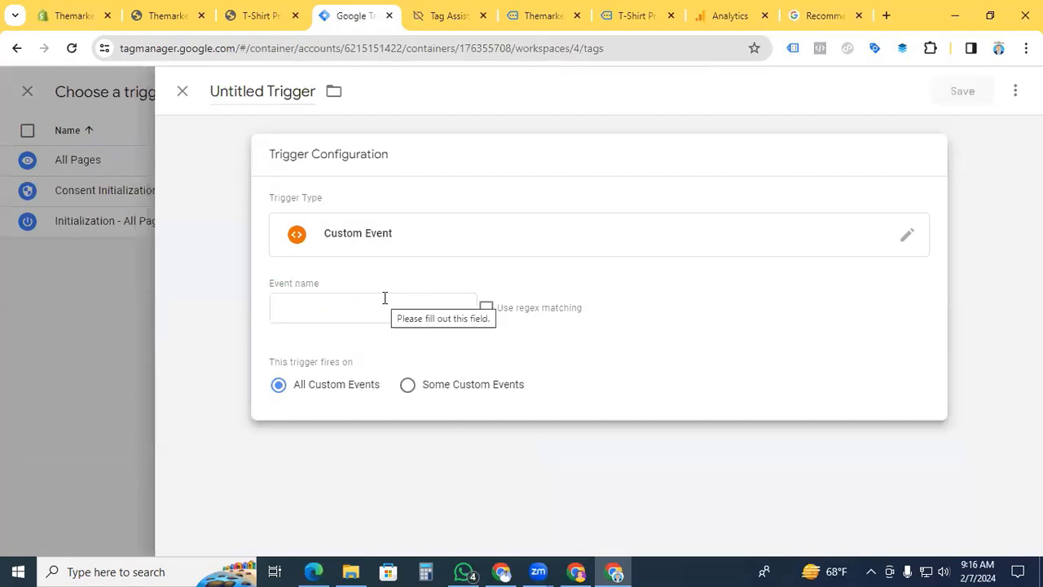
Set the trigger's event name to view_item, copied from the data layer call in Tag Assistant
click(445, 15)
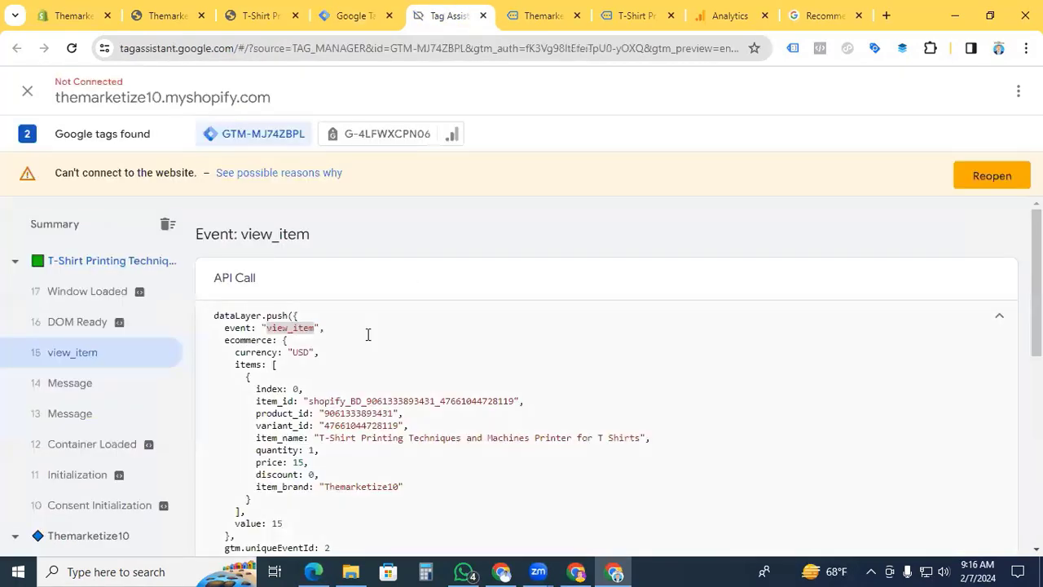
double_click(316, 328)
key(ctrl+c)
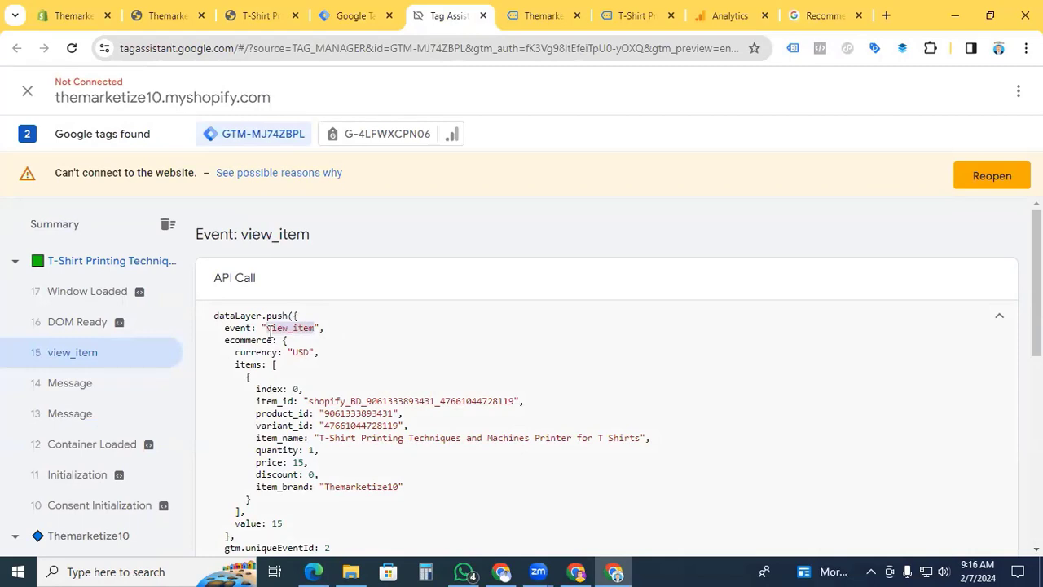
click(361, 17)
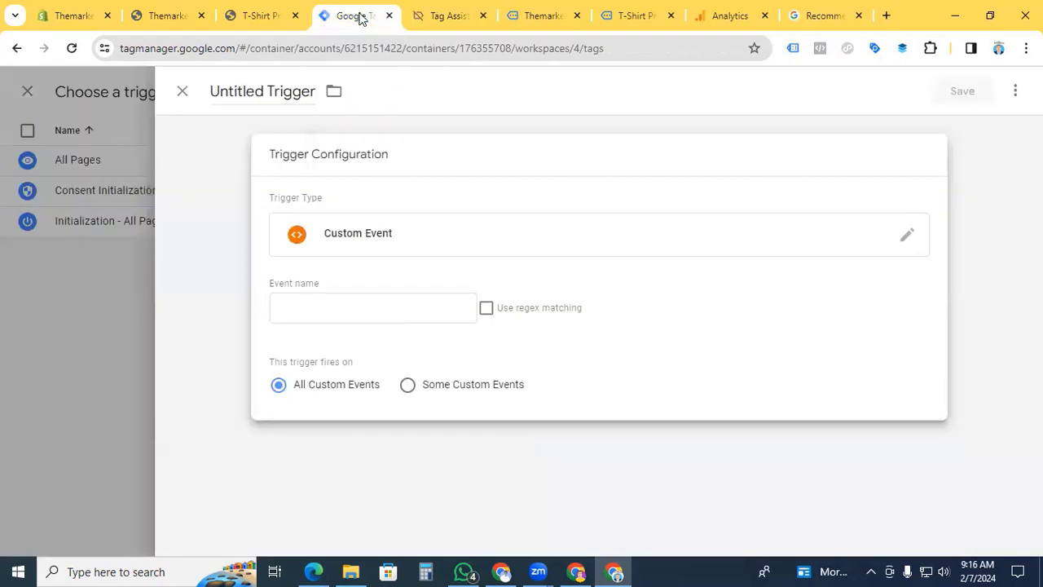
click(327, 313)
key(ctrl+v)
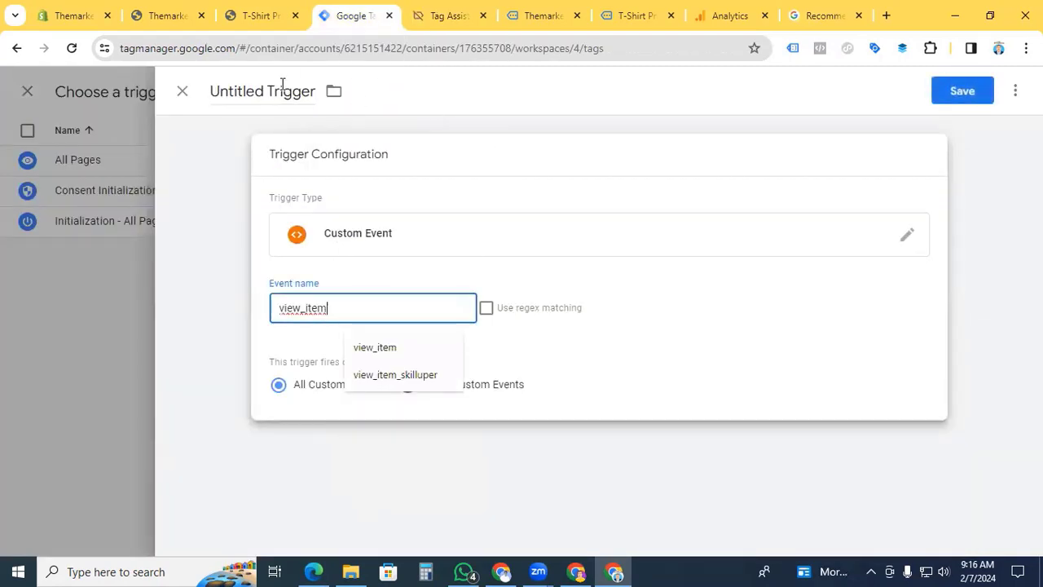
Name the trigger "Event - view item" and save it
click(275, 95)
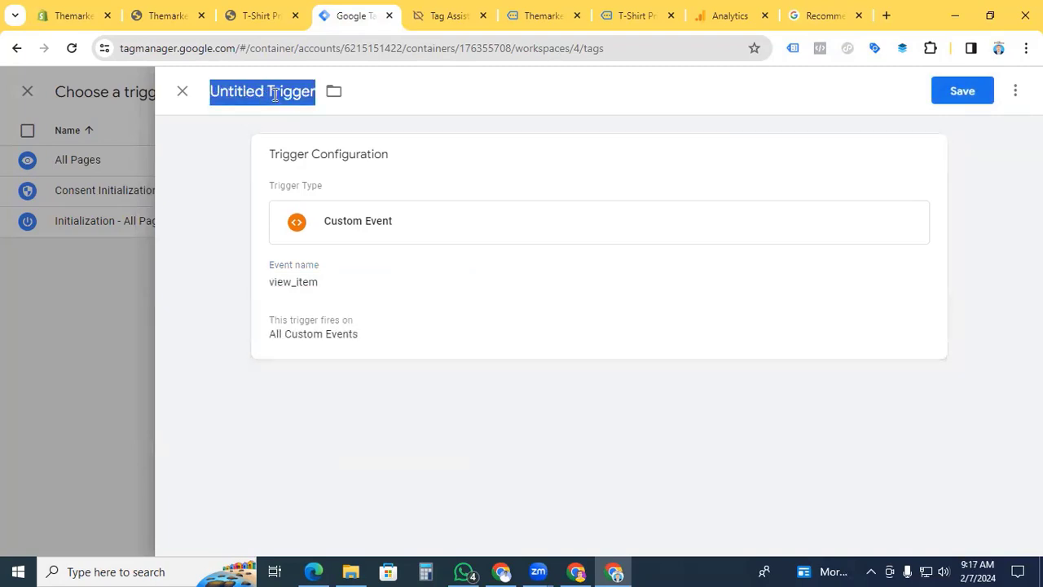
text(Event )
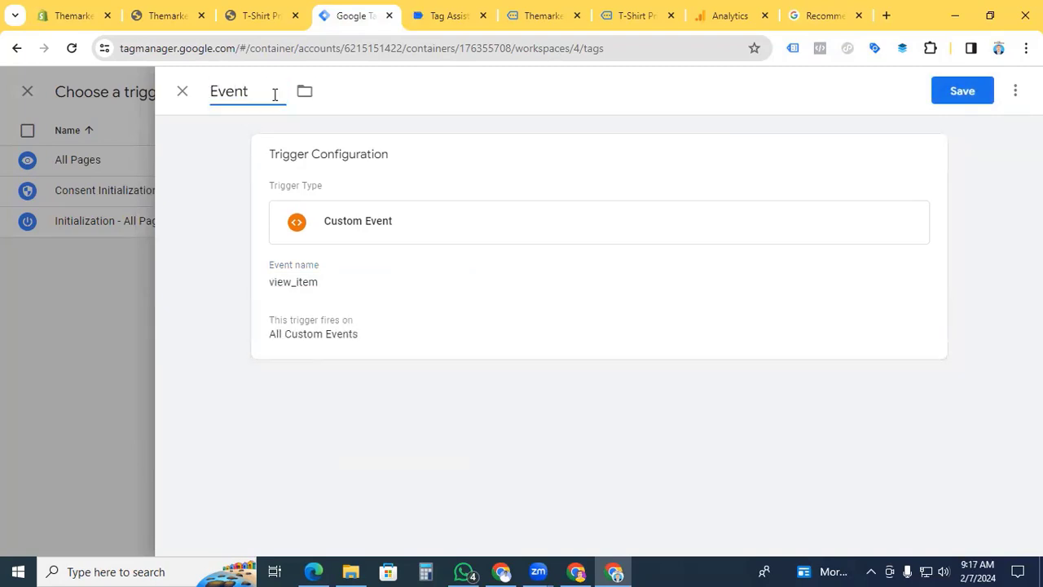
text(- view item)
click(951, 95)
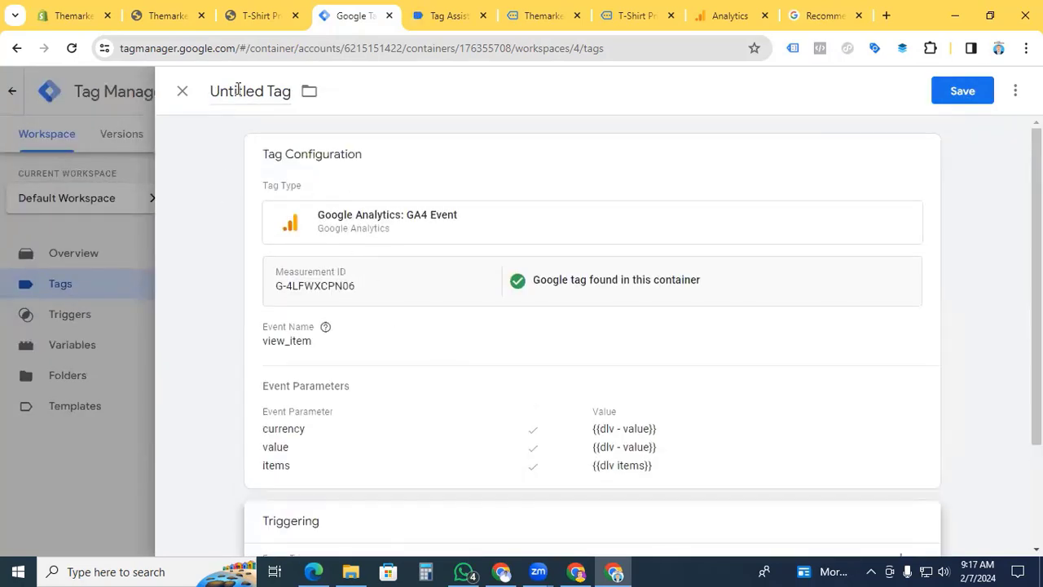
Name the tag "GA4- view Item" and save it
click(238, 90)
text(GA)
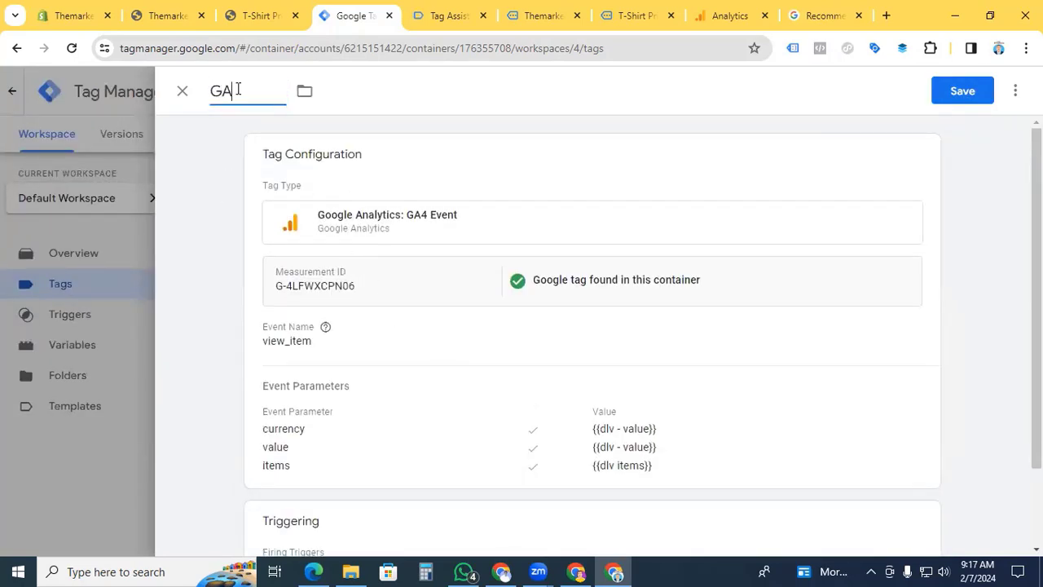
text(4- view Item)
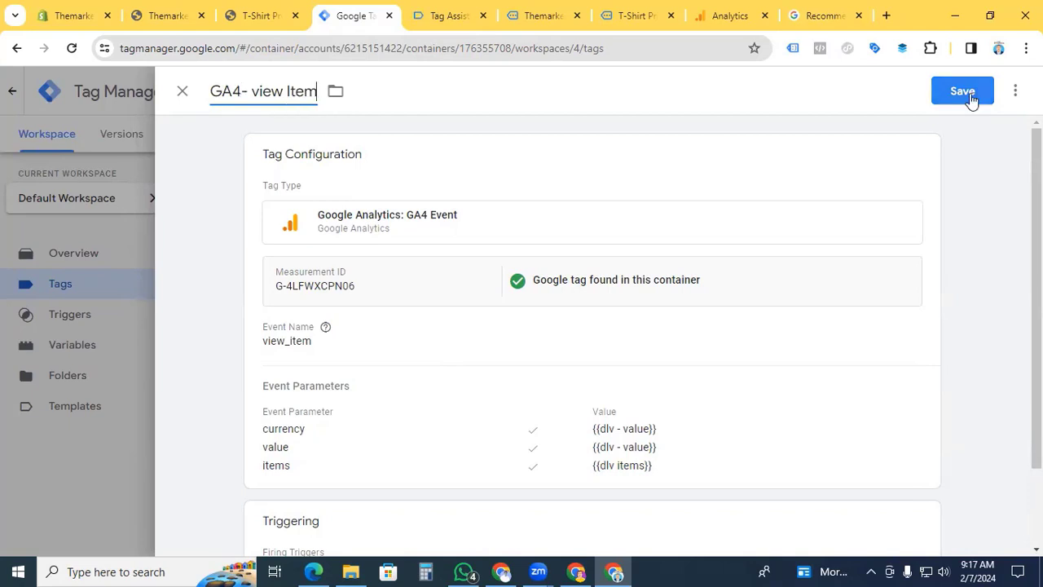
click(962, 91)
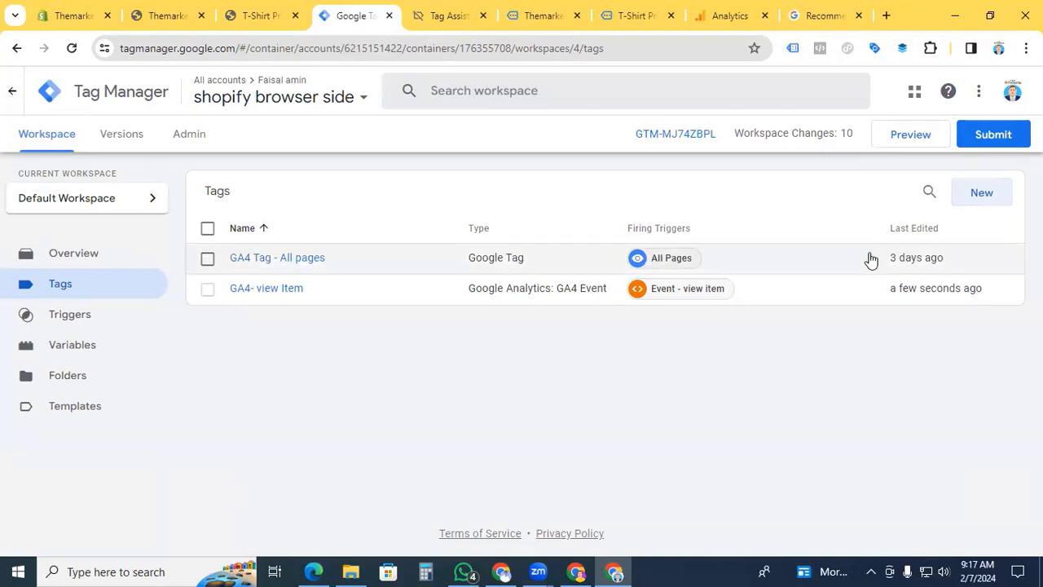
Preview the container on the T-Shirt Printing Techniques product page in a new tab and check the fired tags in Tag Assistant
click(911, 135)
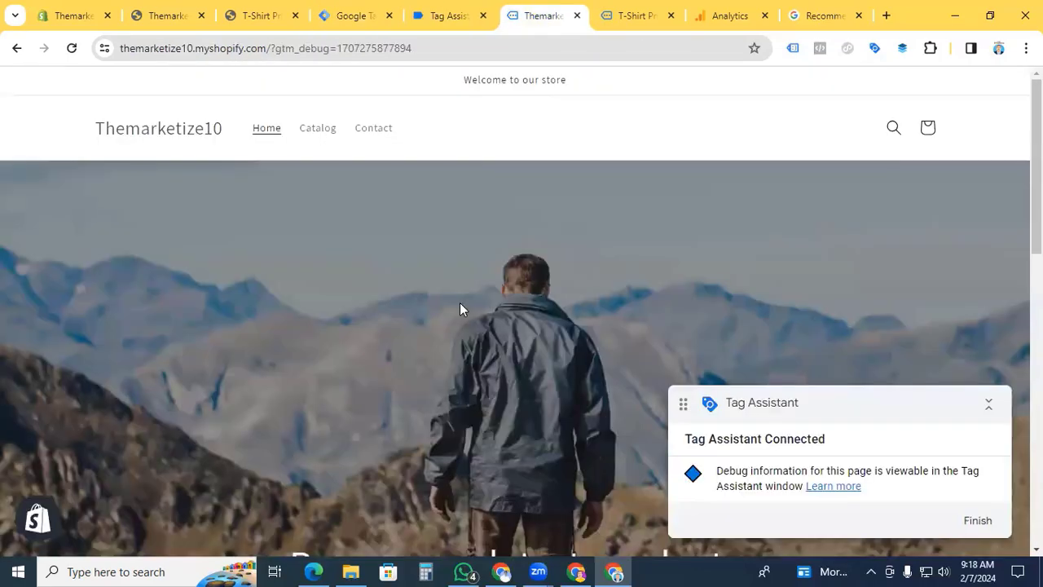
scroll(460, 302, down, 8)
scroll(293, 358, down, 1)
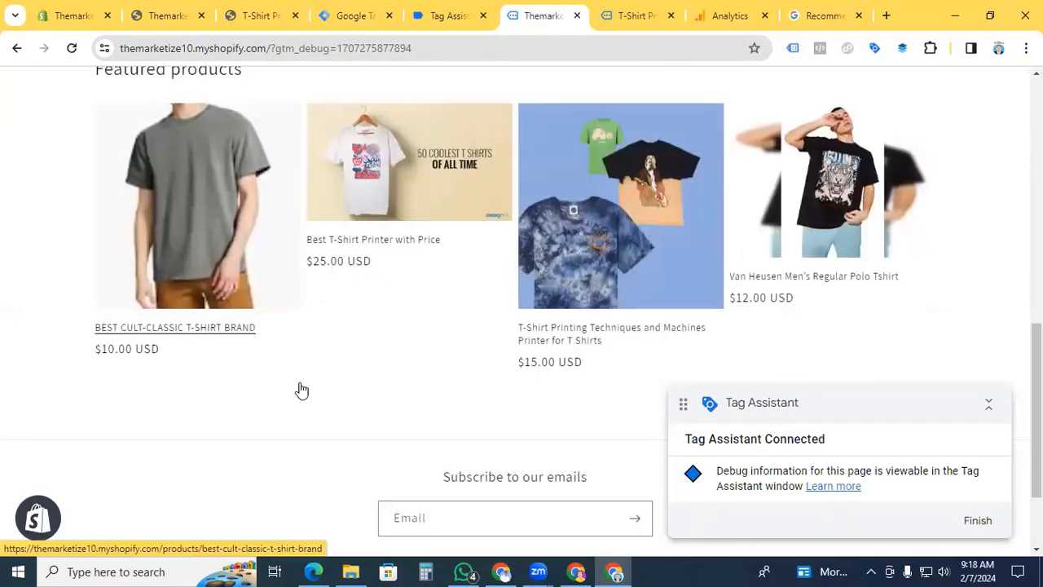
ctrl+click(548, 341)
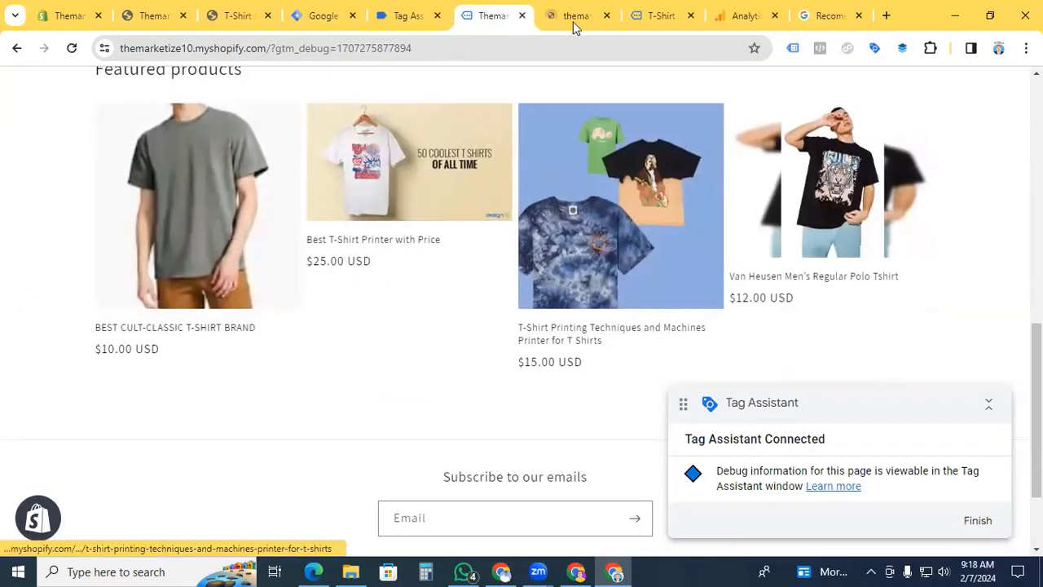
click(573, 21)
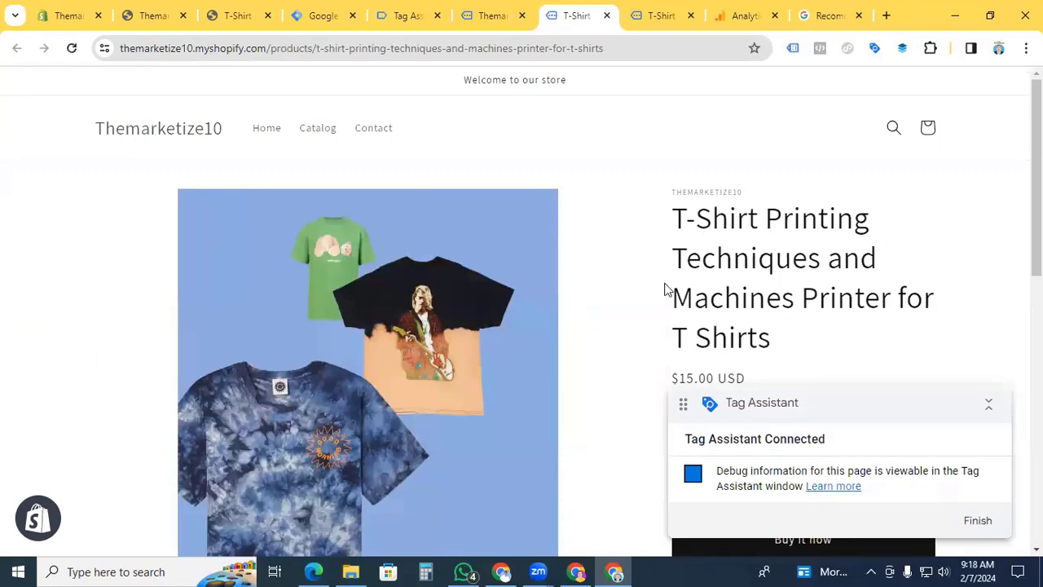
click(398, 19)
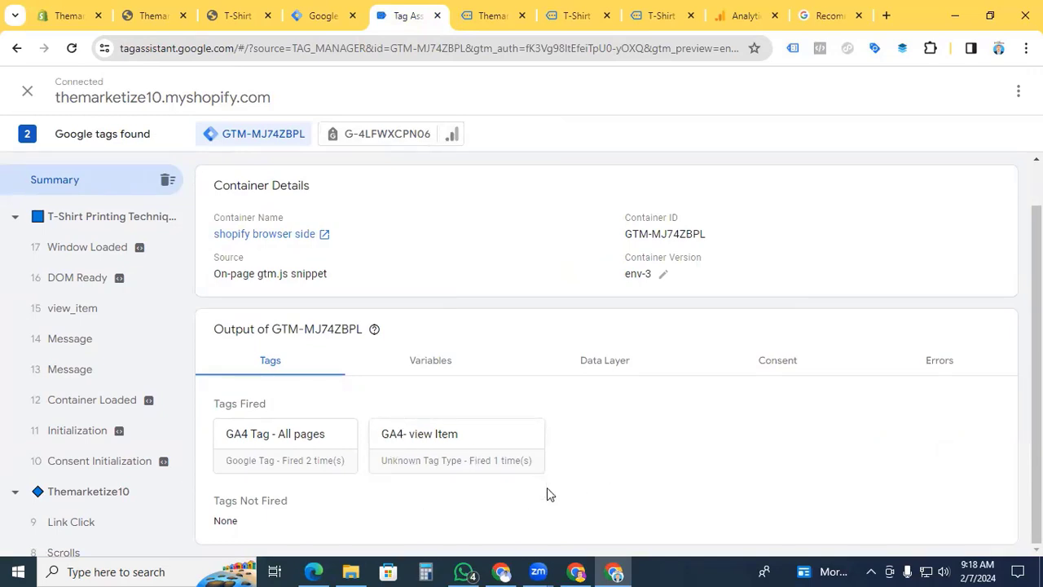
Switch to Google Analytics and open the latest view_item event's parameters in DebugView
click(740, 21)
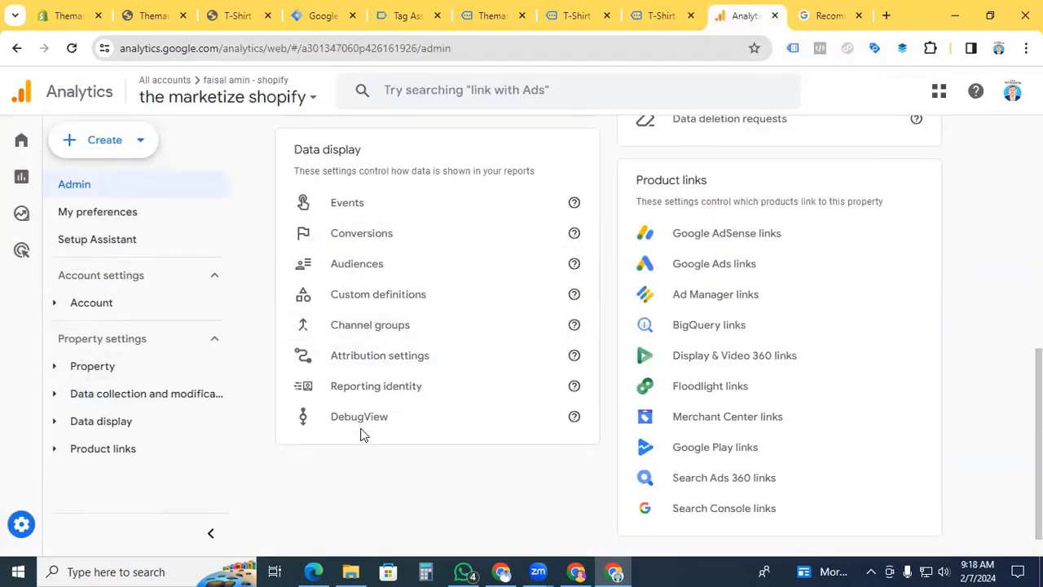
click(359, 419)
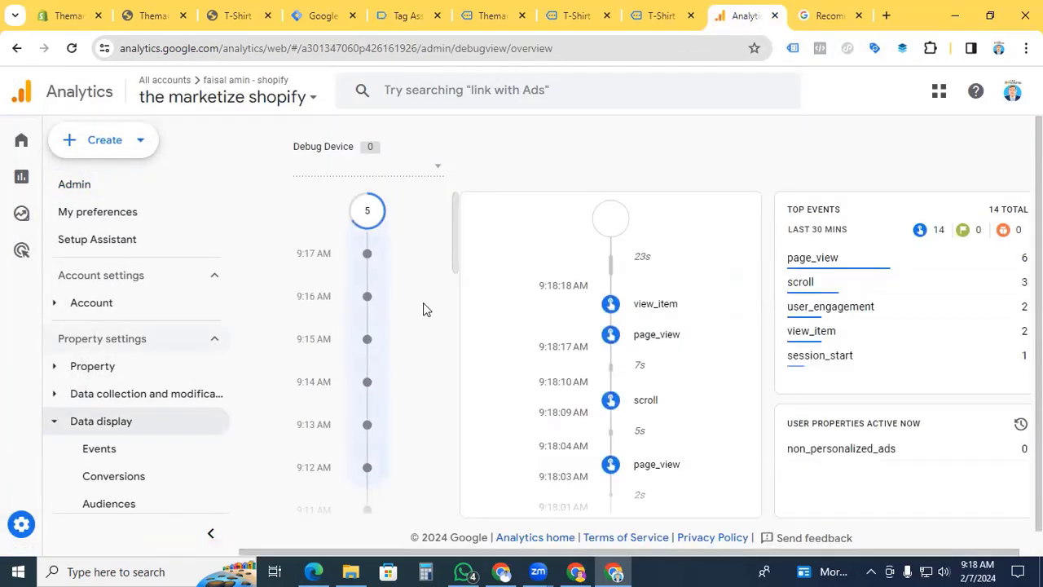
click(650, 313)
scroll(644, 346, down, 1)
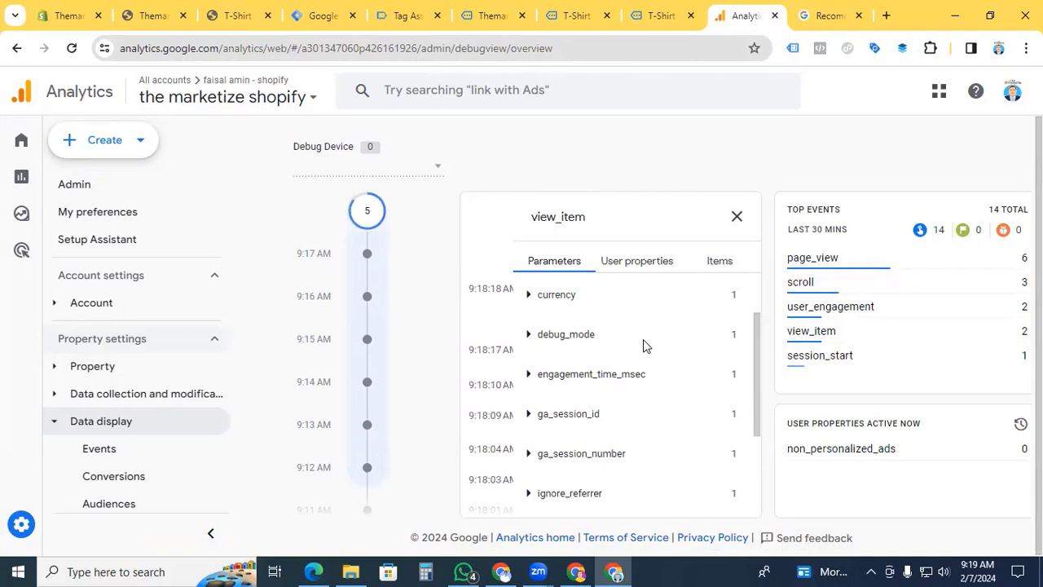
Examine the values of the currency and value parameters of the view_item event
click(530, 299)
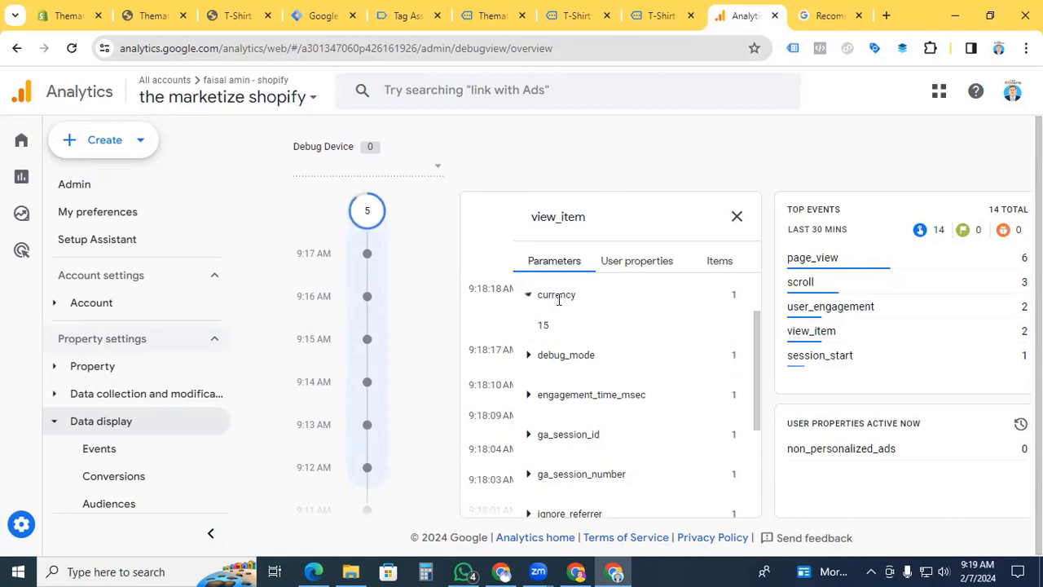
scroll(587, 346, down, 2)
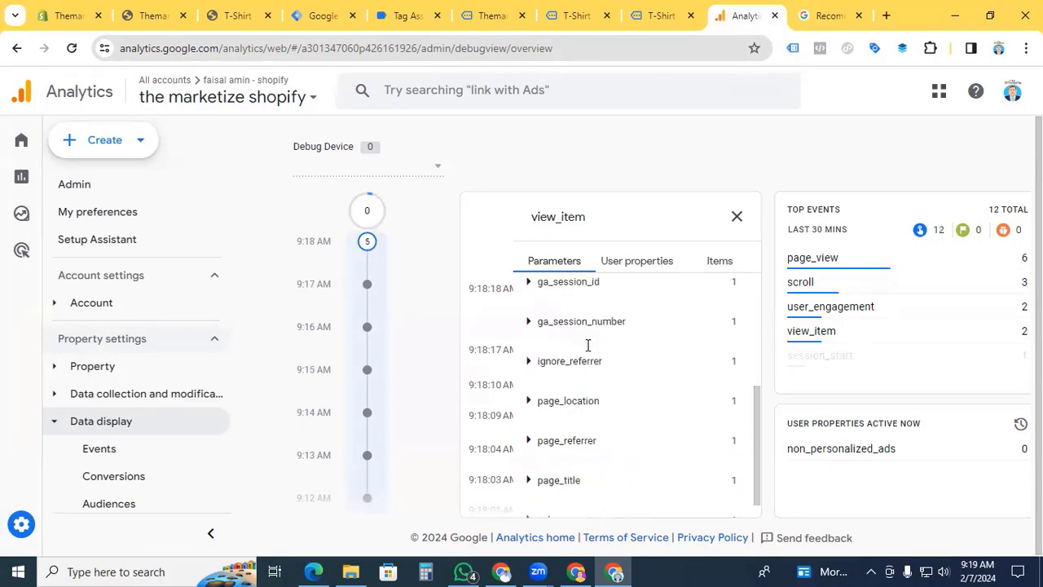
scroll(587, 347, down, 1)
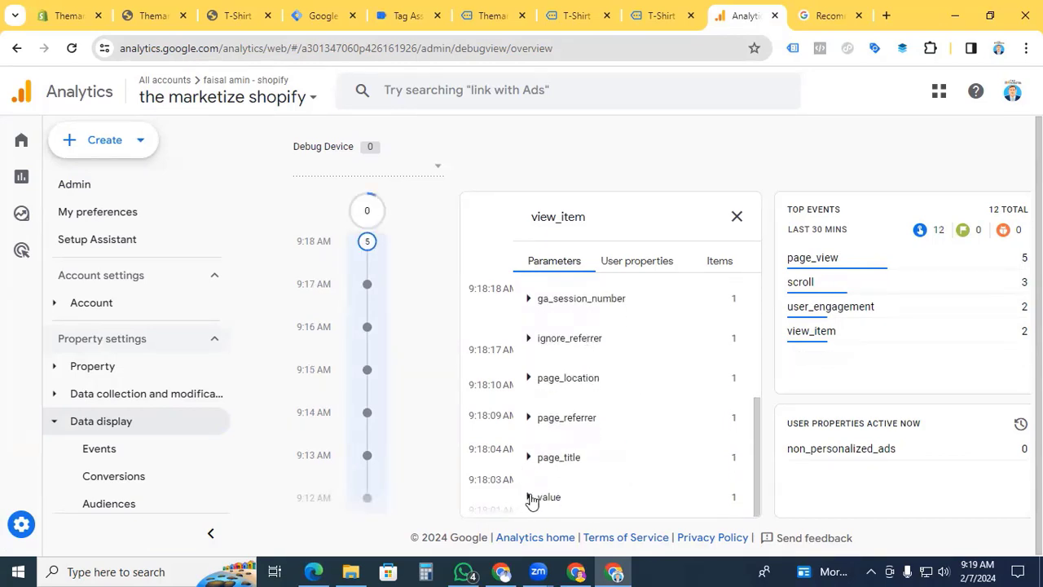
click(531, 499)
scroll(573, 452, down, 1)
double_click(543, 507)
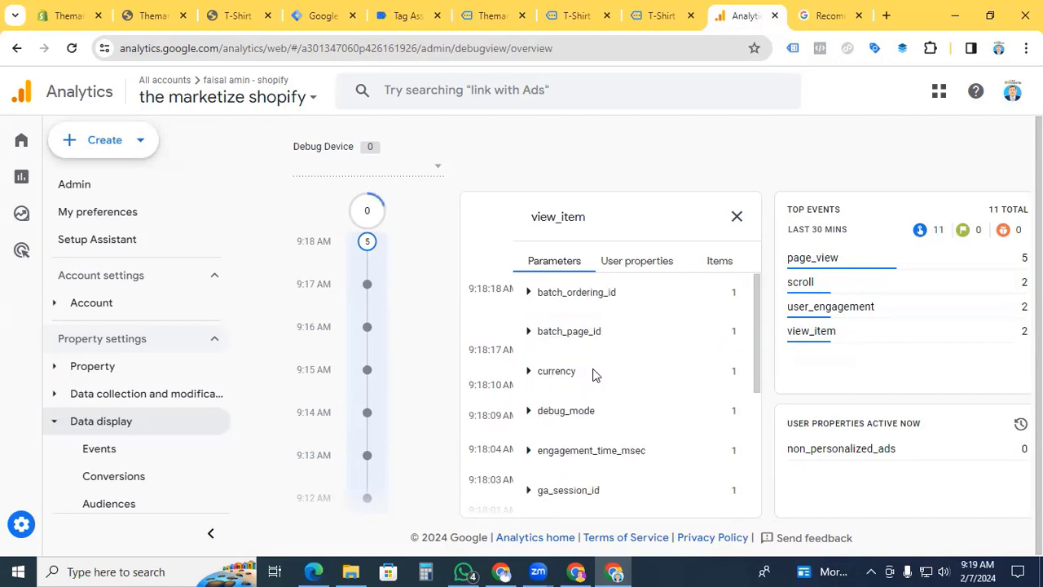
Review the view_item event's parameter list and examine the details of its items
scroll(599, 363, down, 2)
scroll(571, 375, up, 2)
scroll(550, 424, down, 3)
click(720, 261)
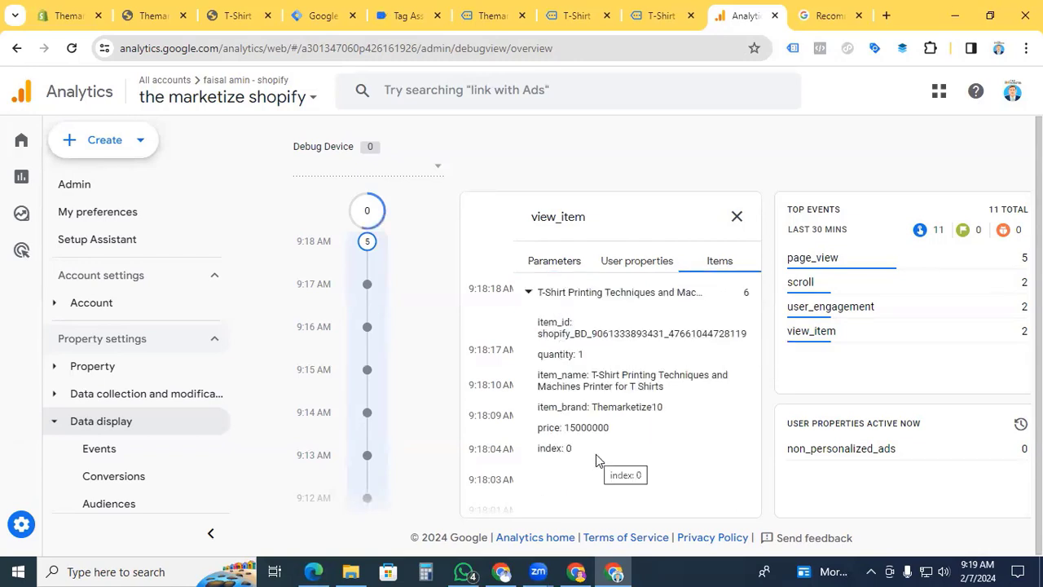
Publish the Tag Manager workspace changes as a version named "Ga4 View Item"
click(303, 17)
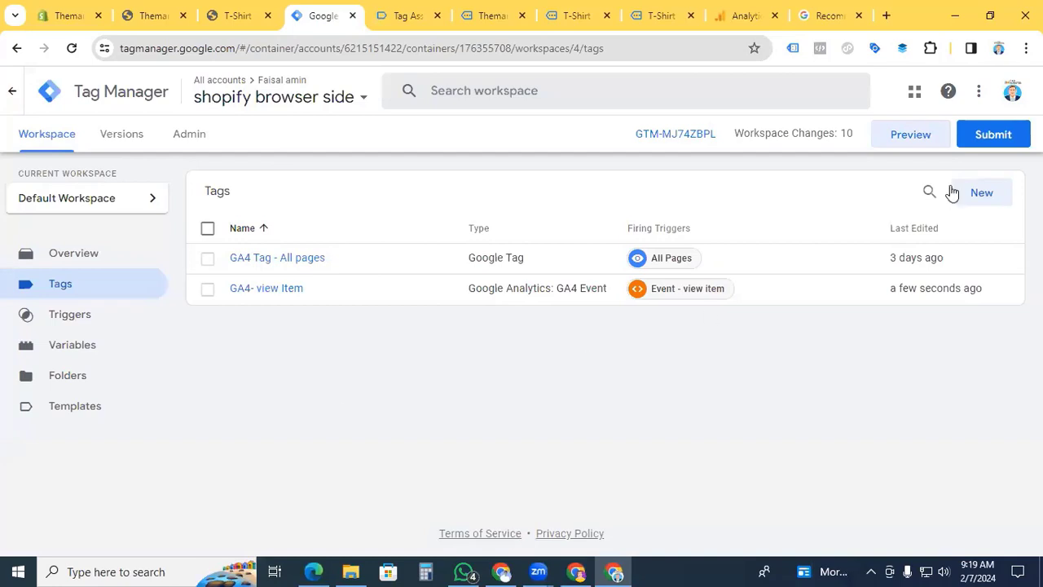
click(983, 140)
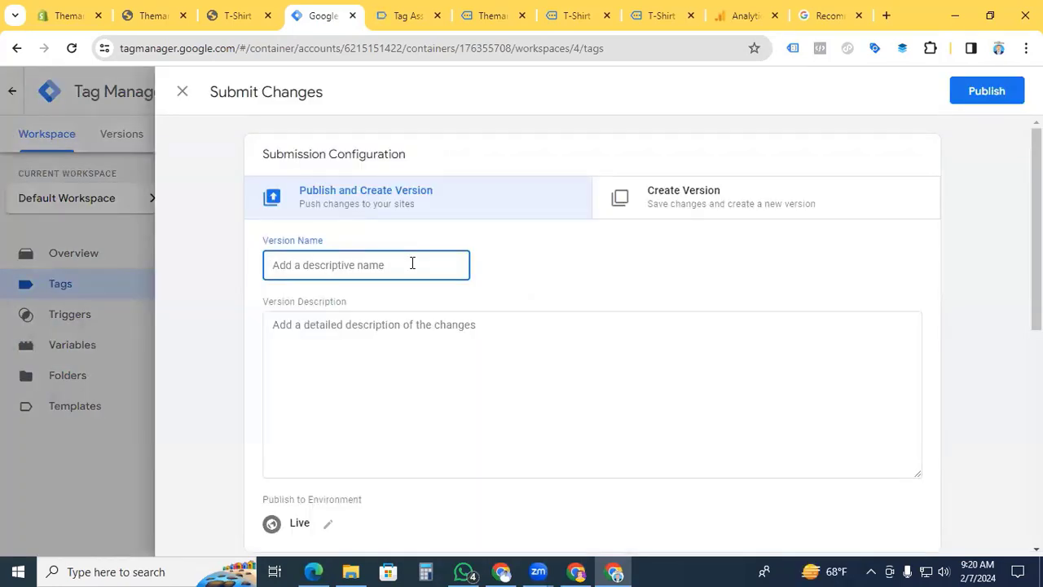
text(Ga4 View)
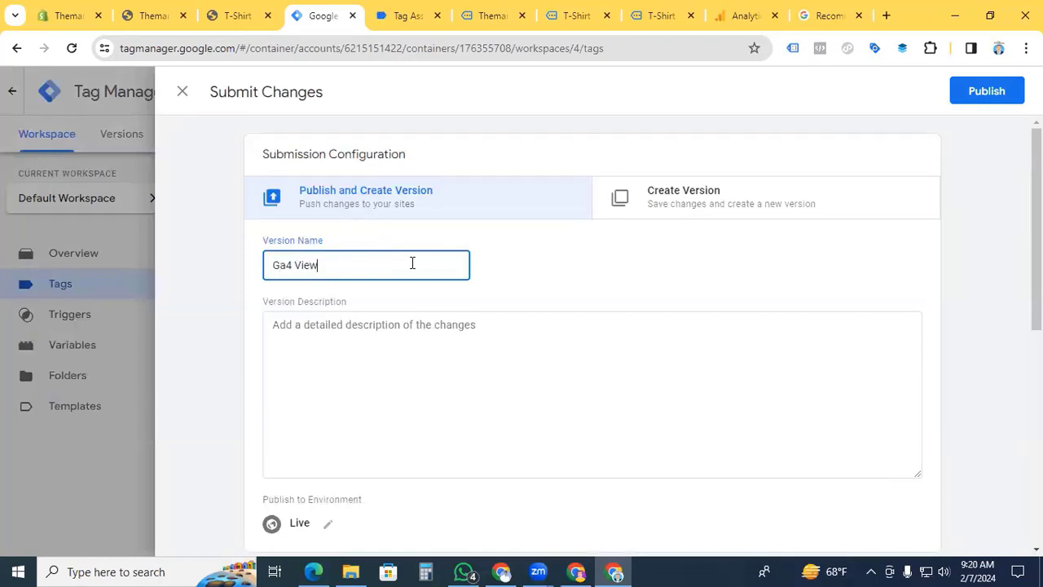
text( Item)
click(985, 94)
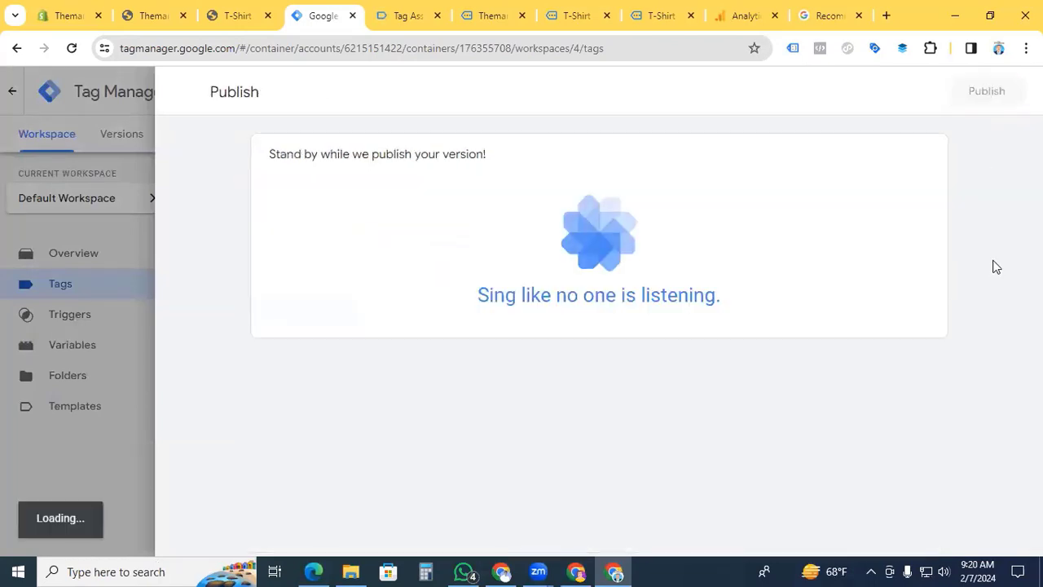